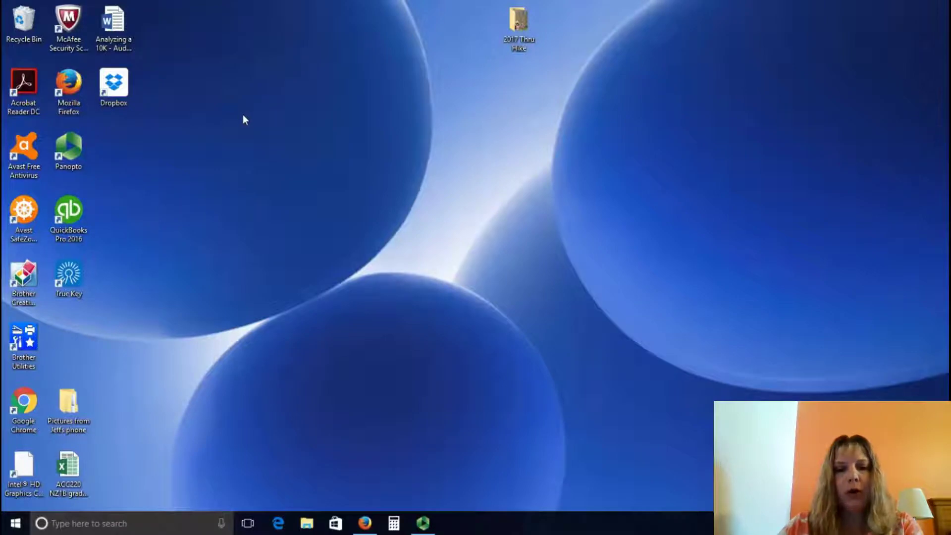
pyautogui.click(365, 524)
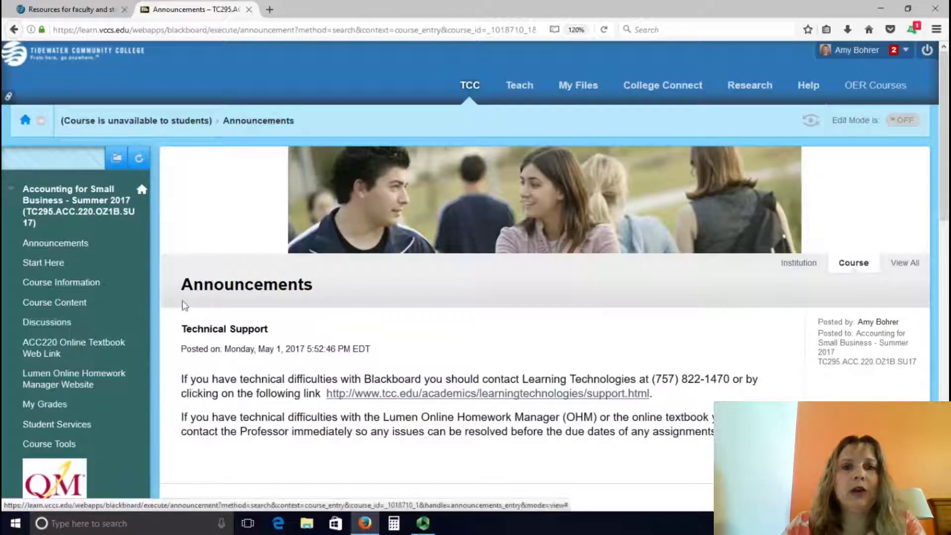
# Step: From Course Content, open the Week 1: May 22 - May 30 folder and scroll to Weekly Assignments
pyautogui.click(58, 303)
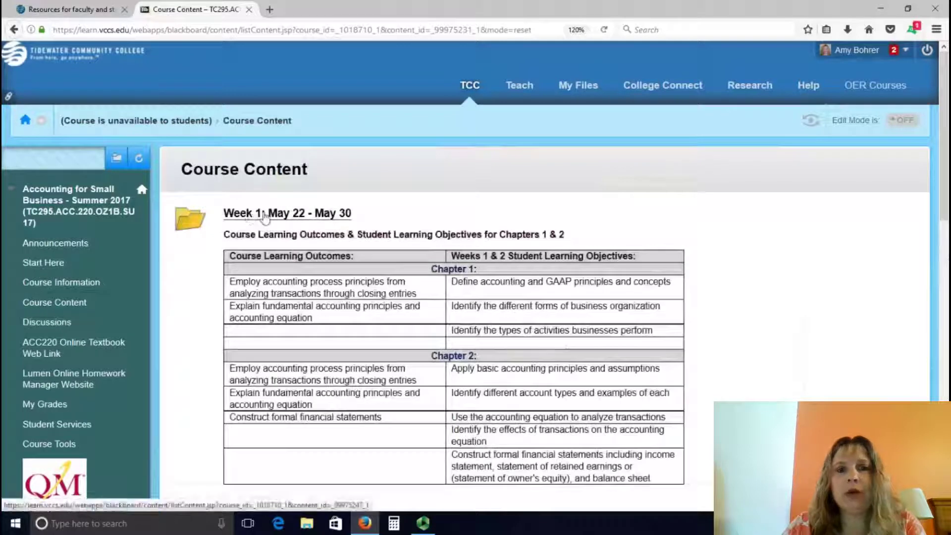
pyautogui.click(264, 217)
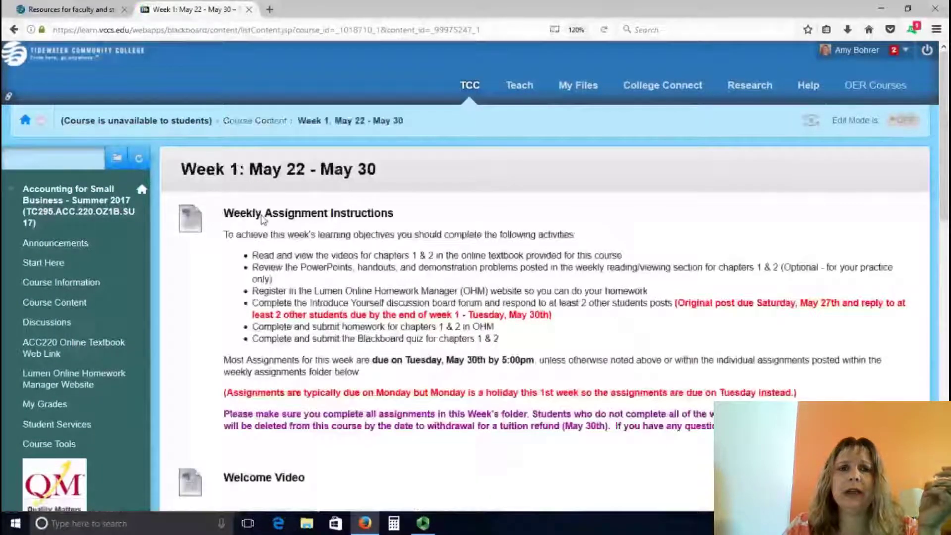
pyautogui.scroll(-2, 456, 266)
pyautogui.scroll(-15, 457, 266)
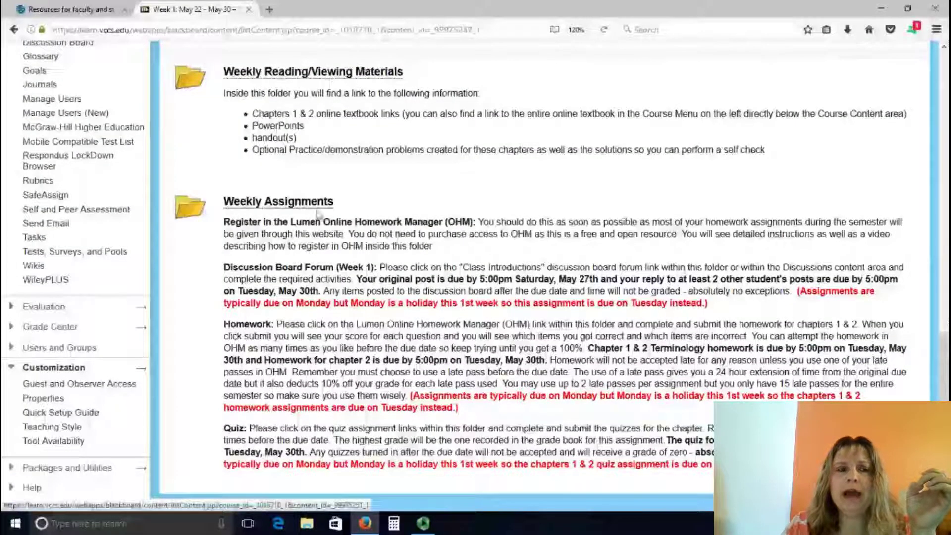
pyautogui.scroll(15, 289, 203)
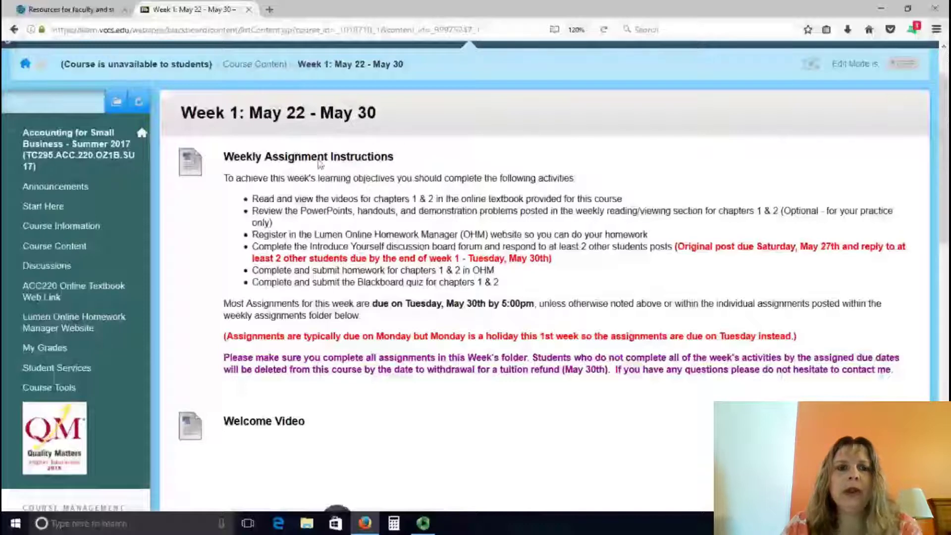
pyautogui.scroll(-6, 317, 168)
pyautogui.scroll(-9, 297, 188)
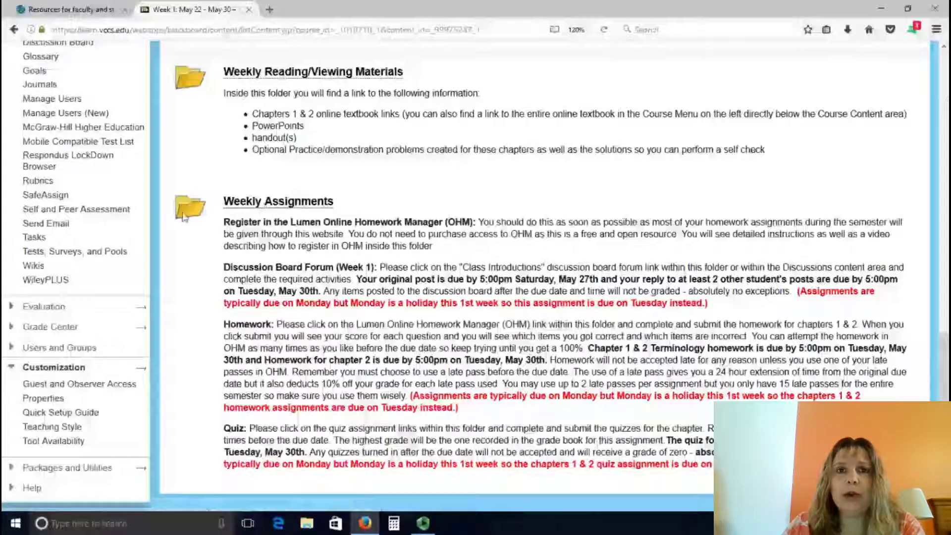
# Step: Open the Weekly Assignments folder and scroll through the Lumen OHM registration instructions
pyautogui.click(286, 207)
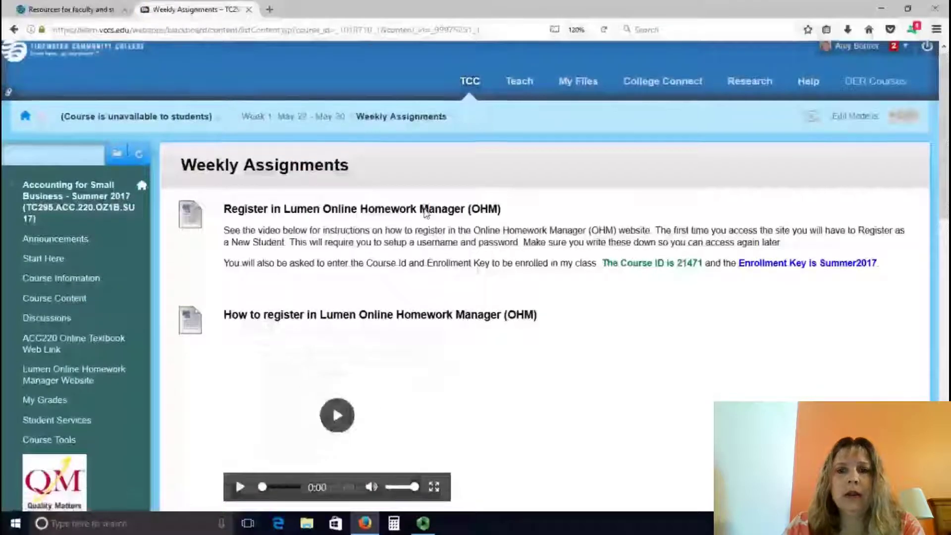
pyautogui.scroll(-3, 425, 212)
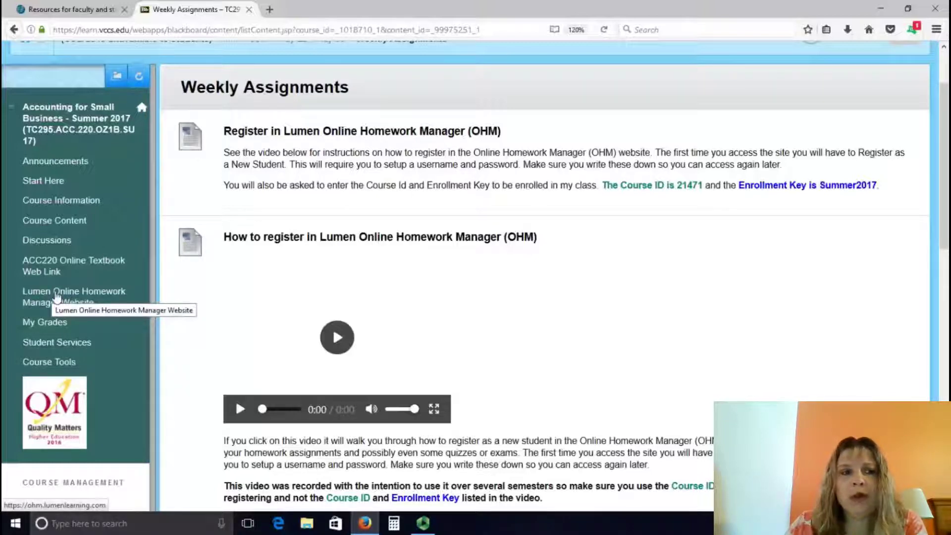
# Step: Open the Lumen Online Homework Manager login page and choose Register as a New Student
pyautogui.click(57, 298)
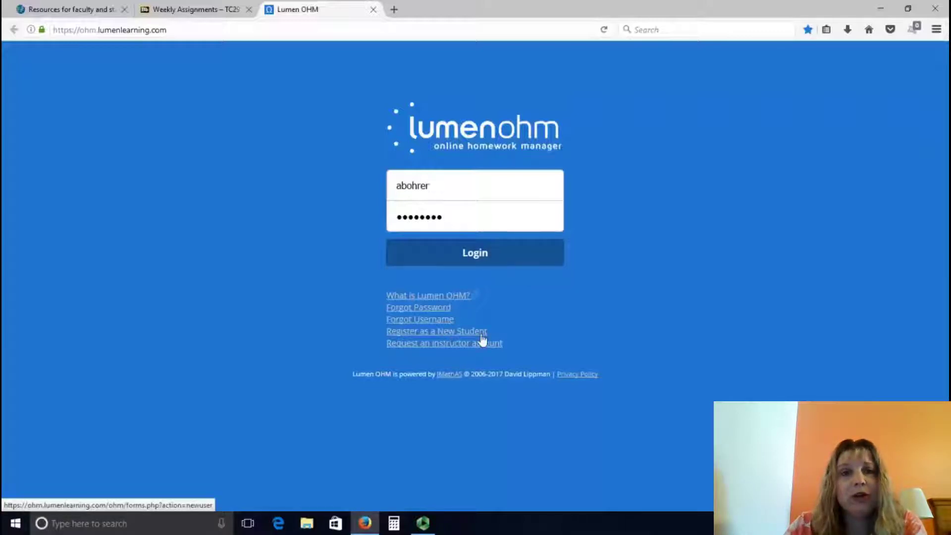
pyautogui.click(439, 337)
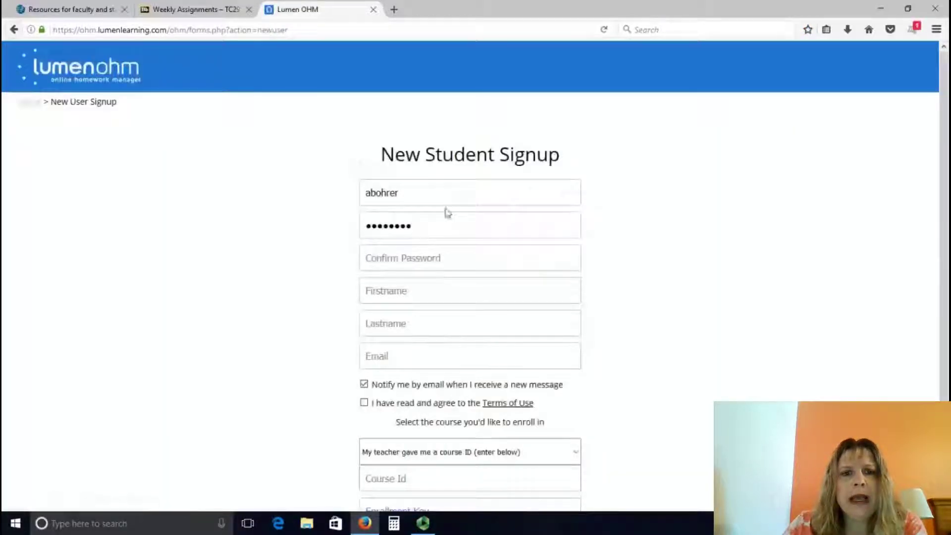
# Step: Replace the prefilled username and password, confirm the password, and enter the student's name
pyautogui.moveTo(441, 199); pyautogui.dragTo(306, 201)
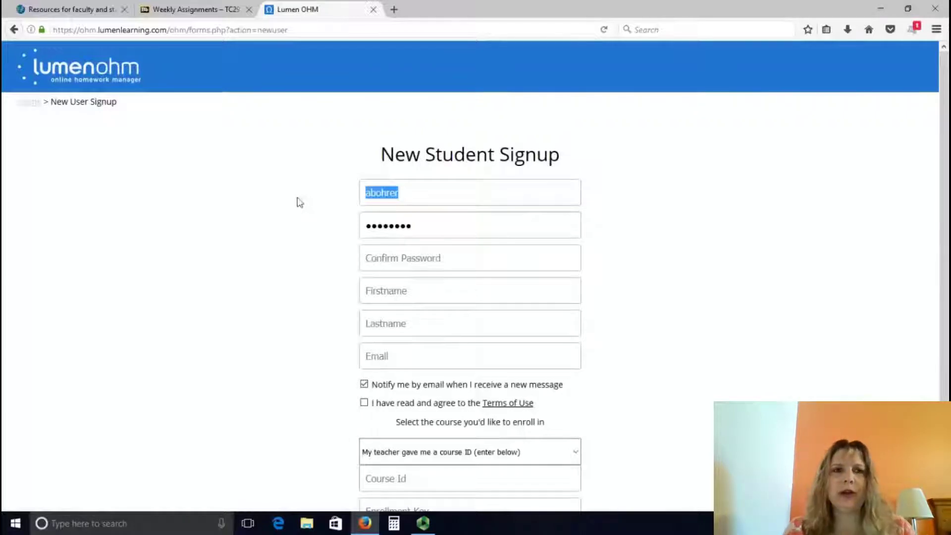
pyautogui.write('am')
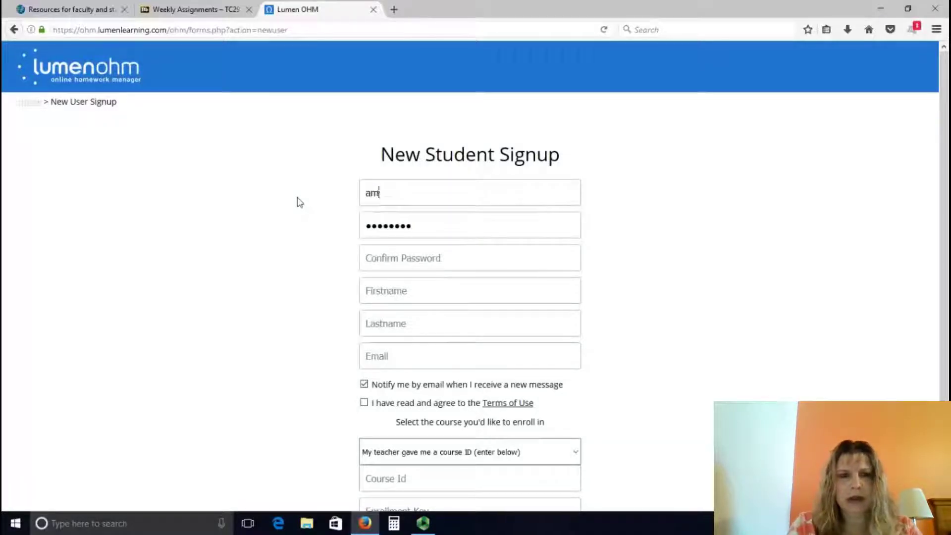
pyautogui.write('ystuden')
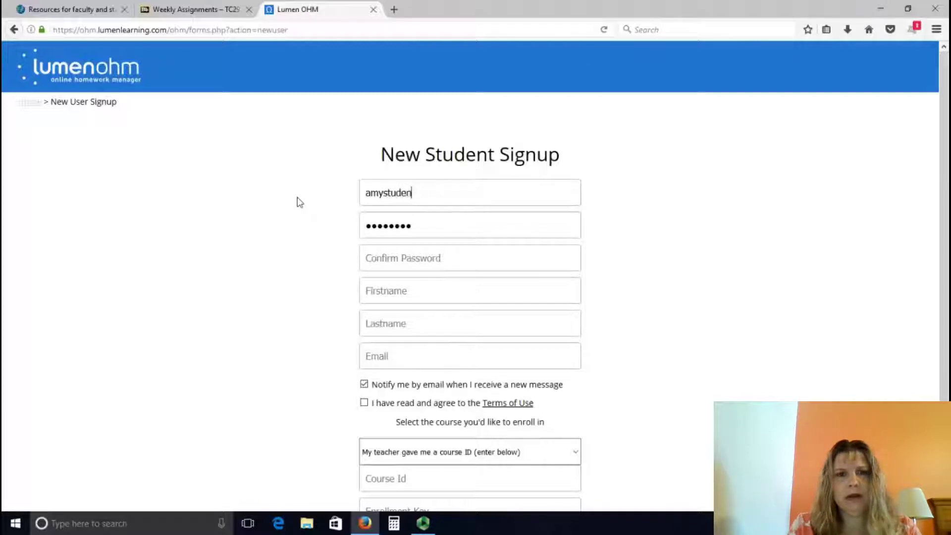
pyautogui.write('t')
pyautogui.doubleClick(423, 230)
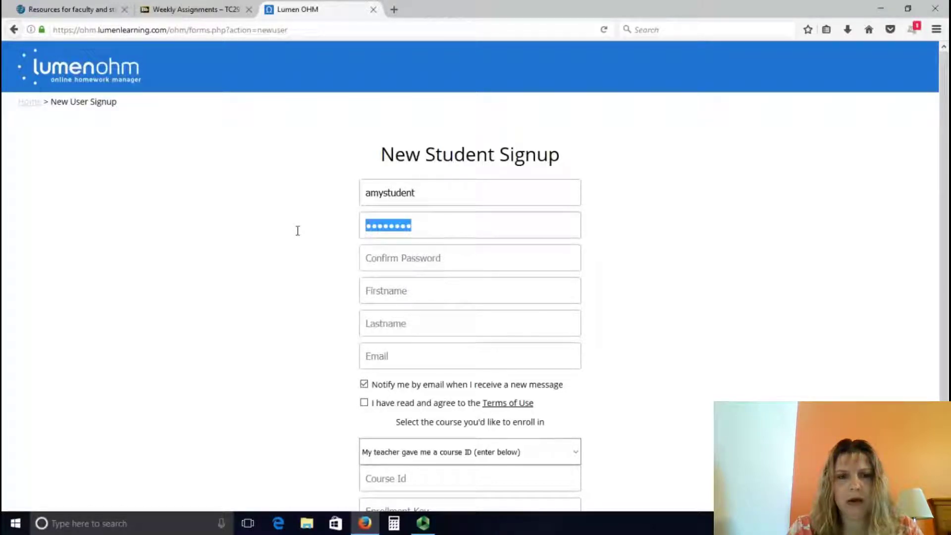
pyautogui.write('password')
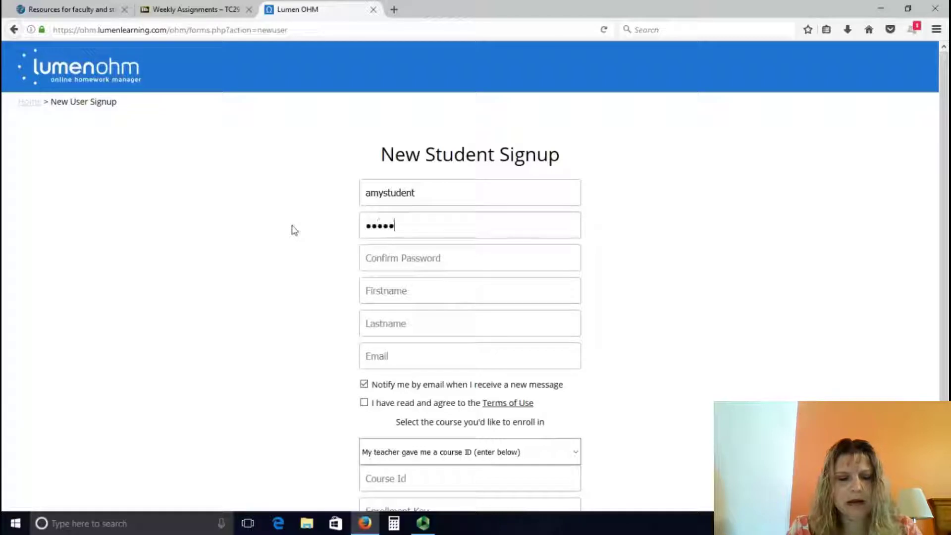
pyautogui.press('Tab')
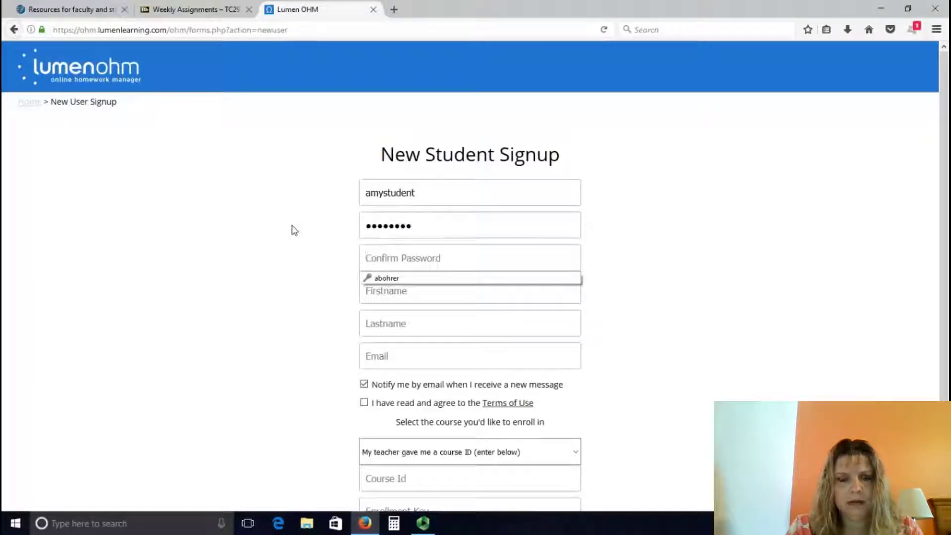
pyautogui.write('password')
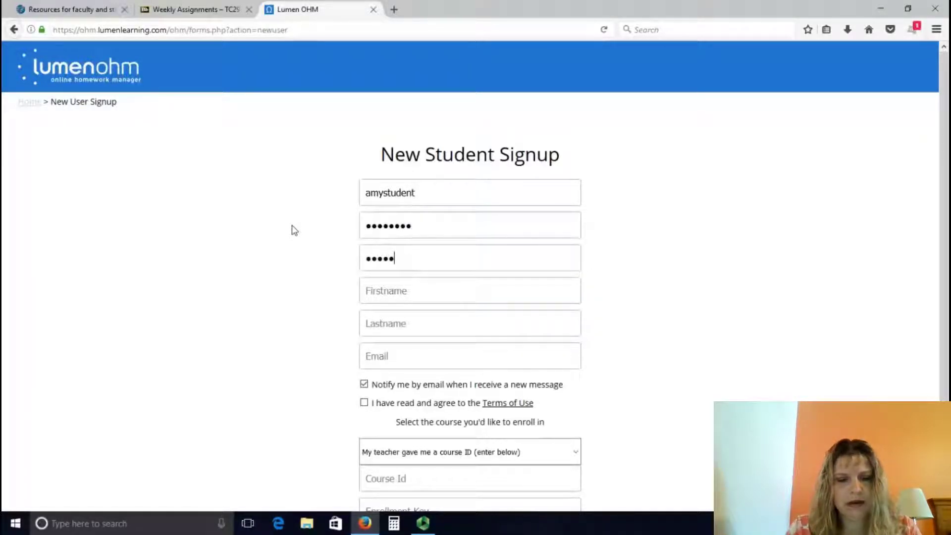
pyautogui.click(385, 301)
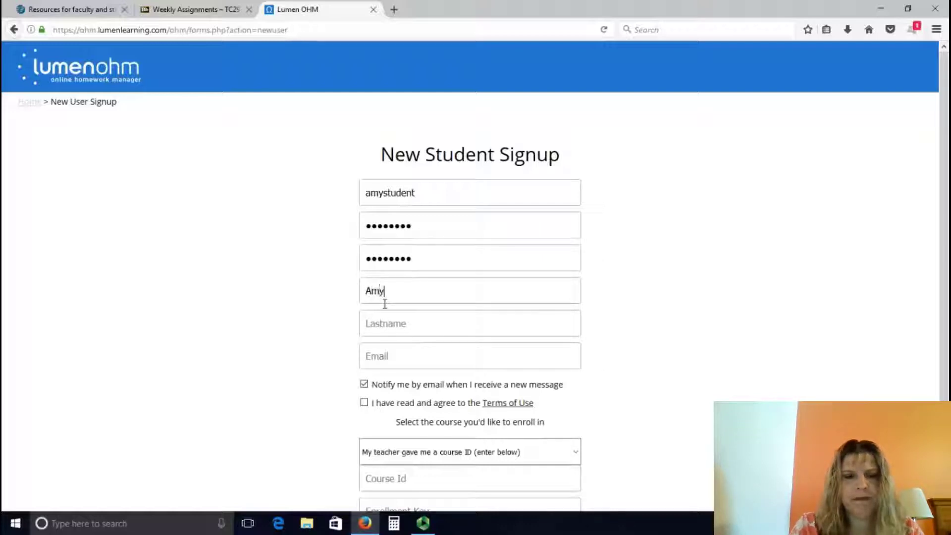
pyautogui.write('Bohrer')
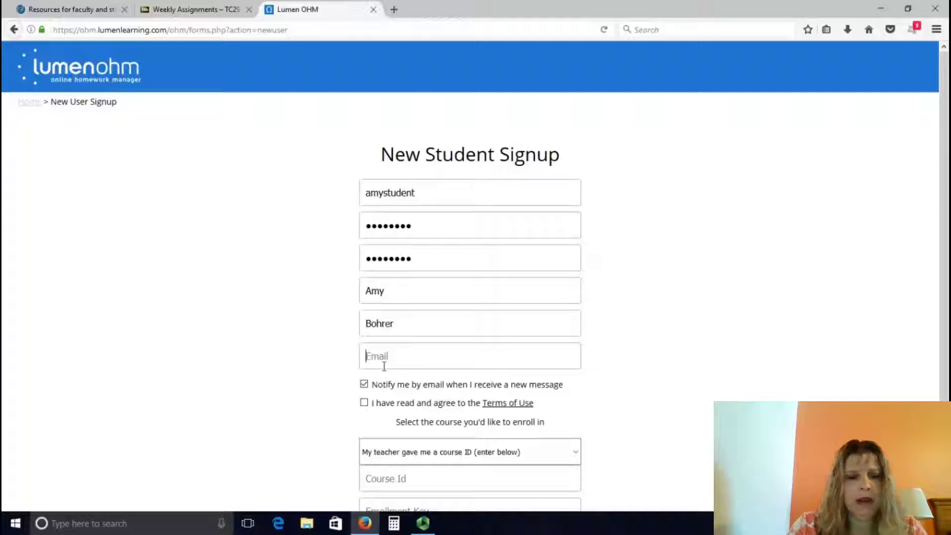
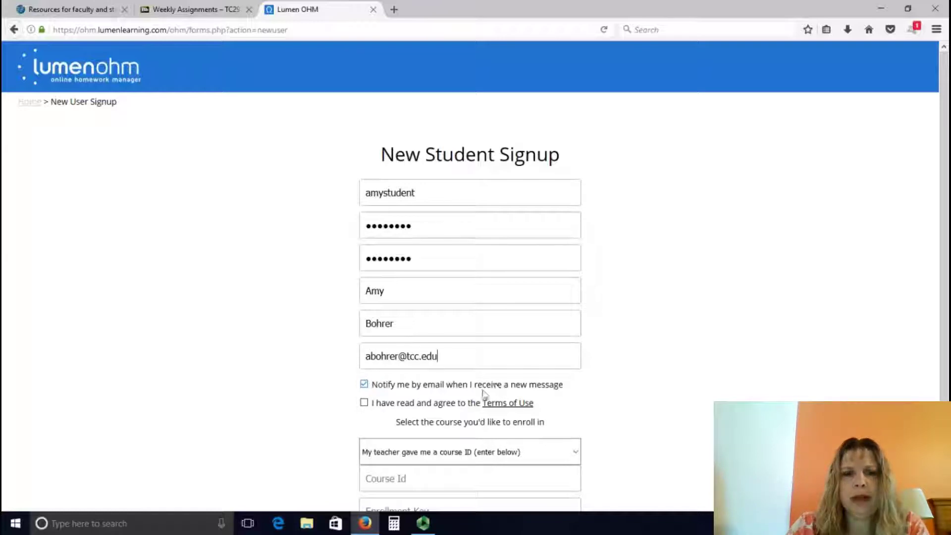
# Step: Enter the student's e-mail address and accept the Terms of Use
pyautogui.click(366, 403)
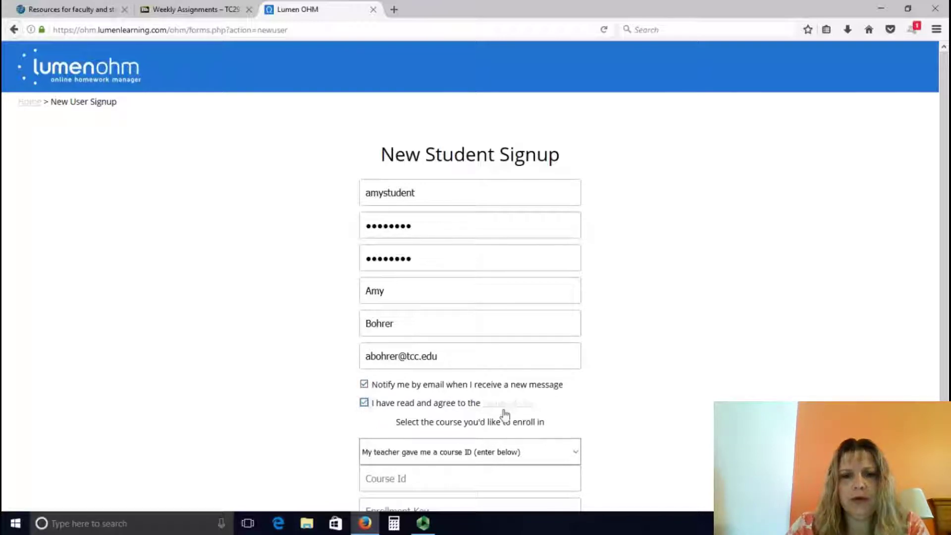
pyautogui.scroll(-1, 639, 427)
pyautogui.scroll(-2, 639, 427)
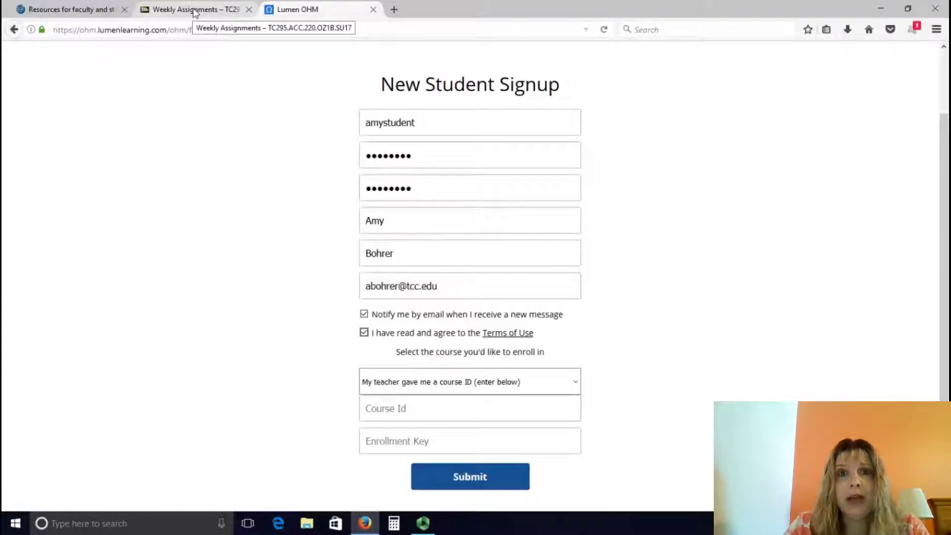
# Step: Enter course ID 21471 and the enrollment key, checking both against the Weekly Assignments tab
pyautogui.click(195, 13)
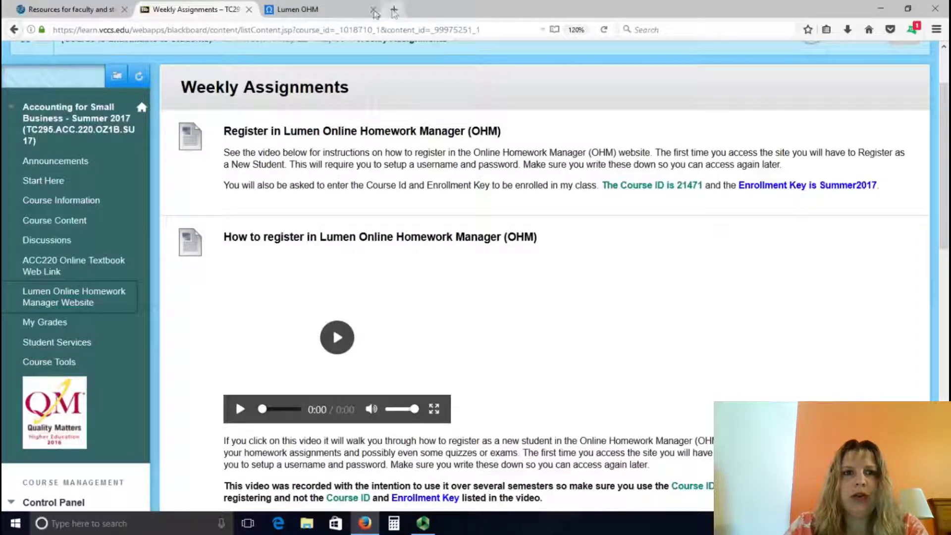
pyautogui.click(306, 11)
pyautogui.click(436, 415)
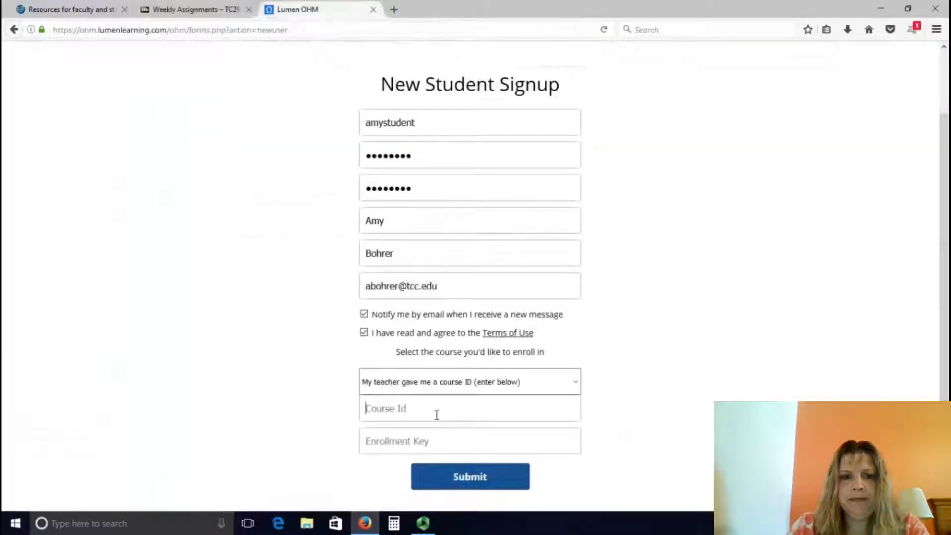
pyautogui.write('21471')
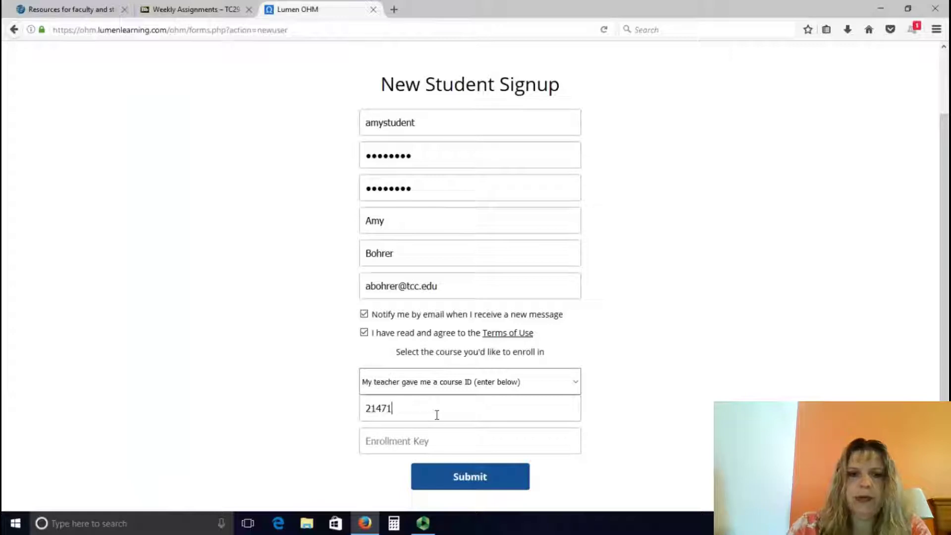
pyautogui.click(374, 446)
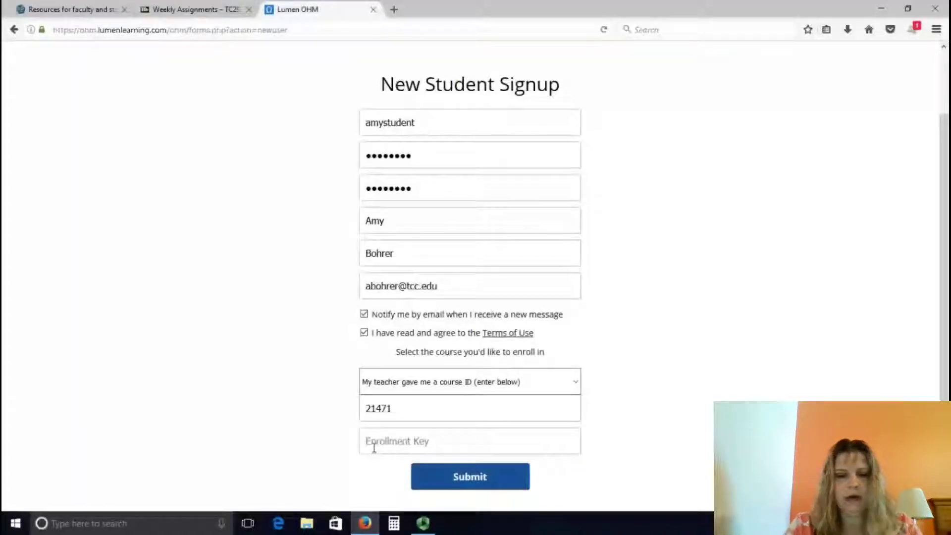
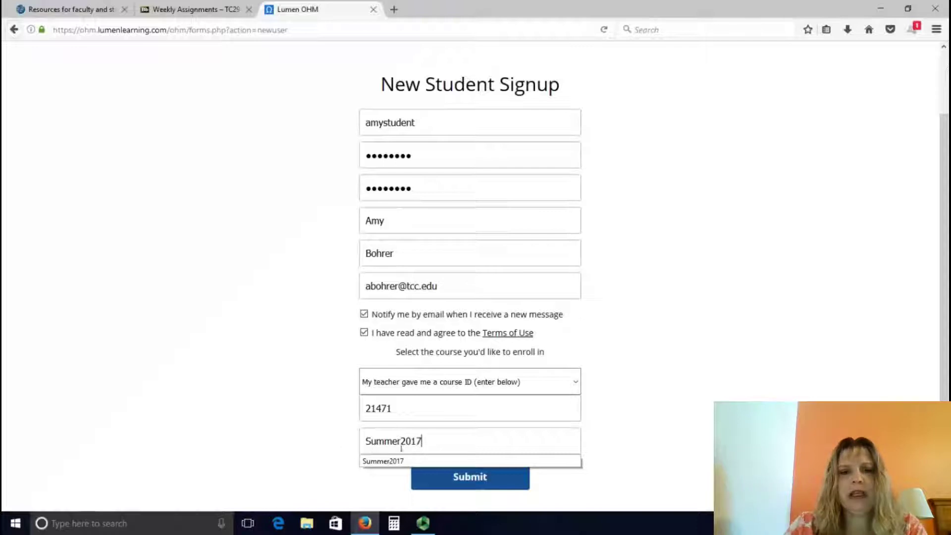
pyautogui.click(467, 444)
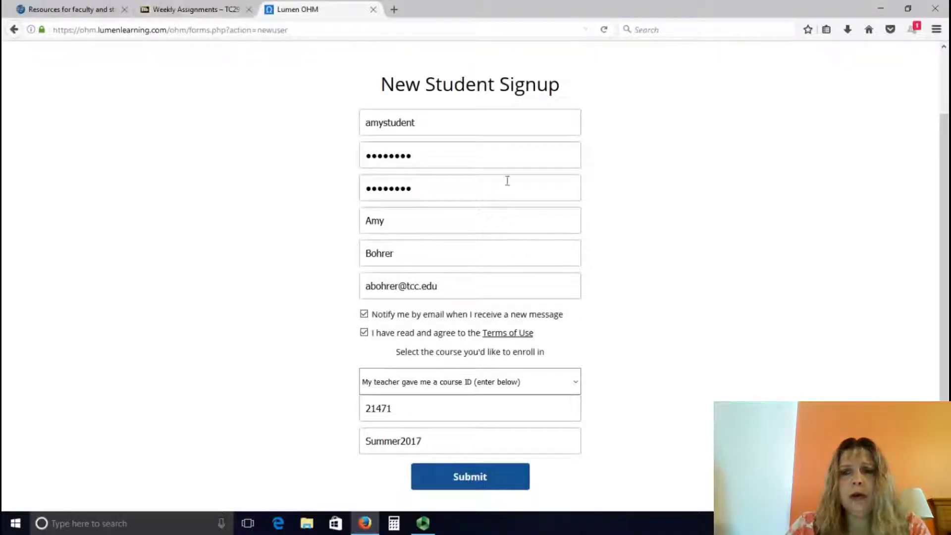
pyautogui.click(222, 12)
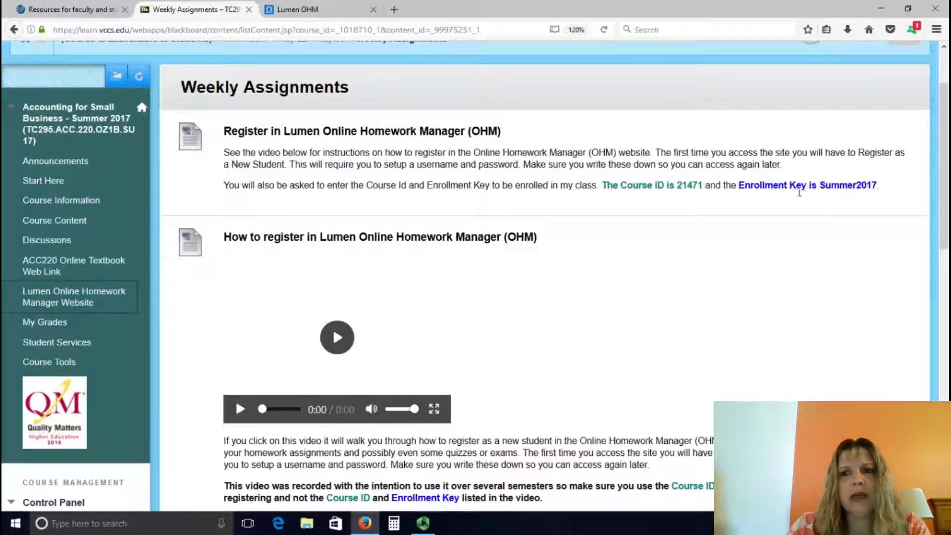
pyautogui.click(297, 9)
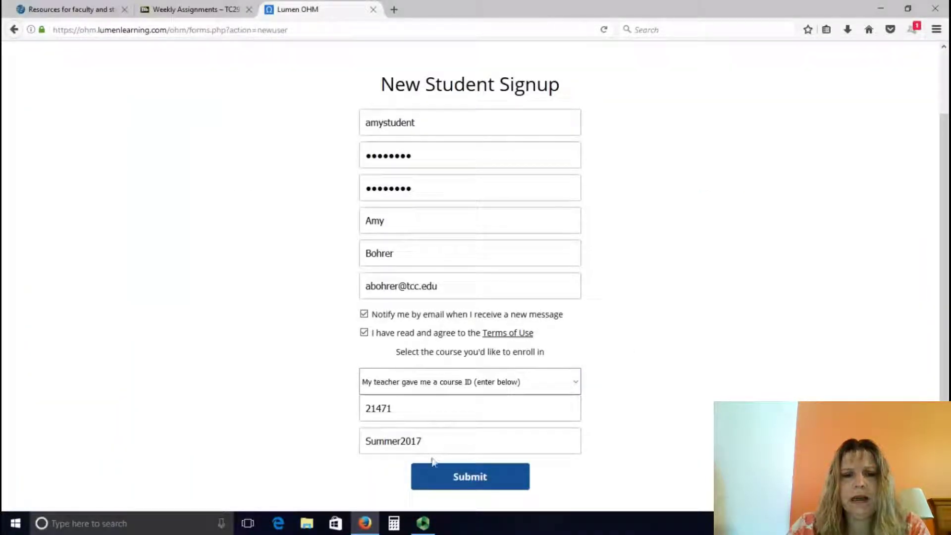
# Step: Submit the registration, dismiss the save-login prompt, and choose Try Again after the username-taken error
pyautogui.click(445, 486)
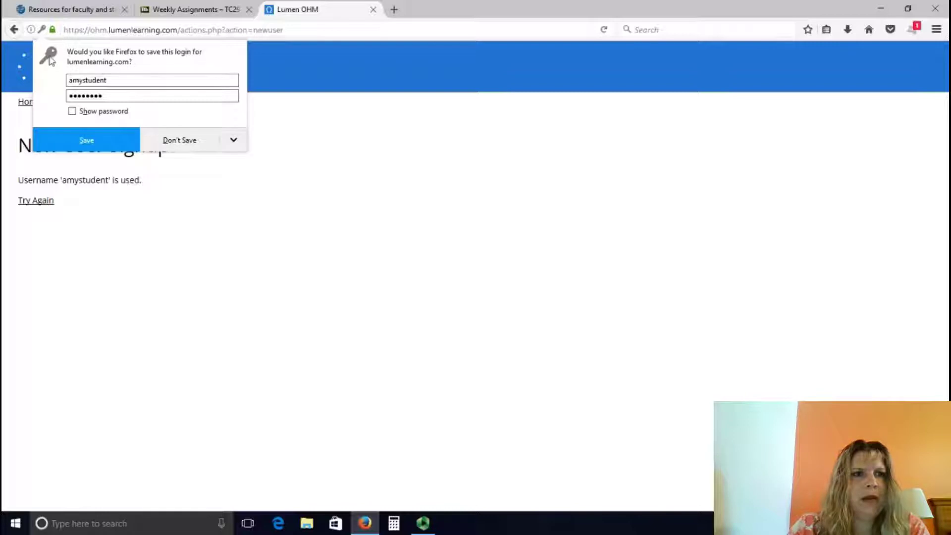
pyautogui.click(135, 235)
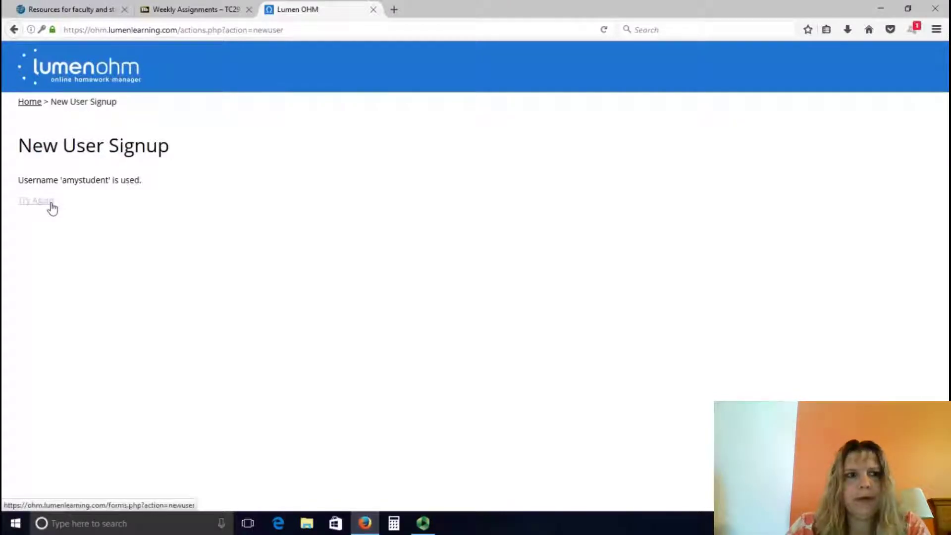
pyautogui.click(52, 209)
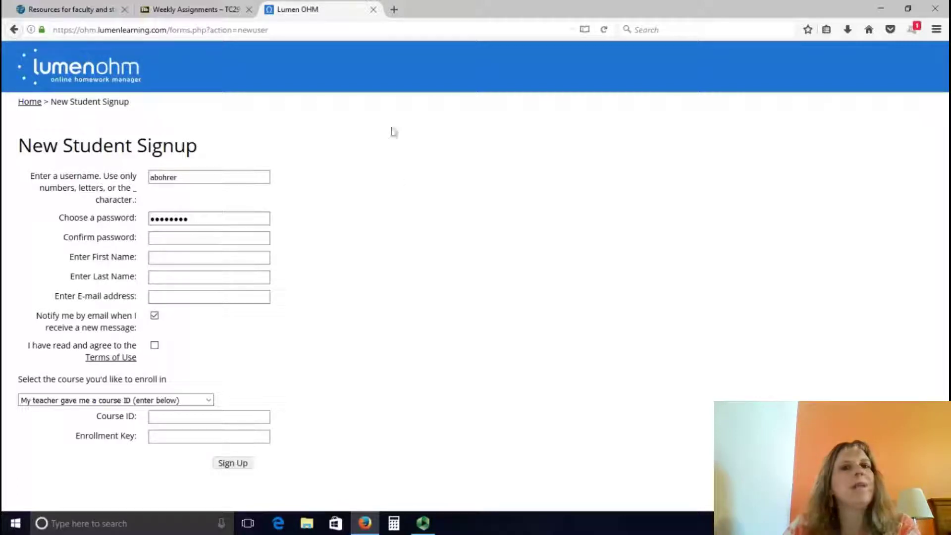
# Step: Log in with the existing account's saved credentials and open course ACC220.OZ1B.SU17
pyautogui.click(31, 101)
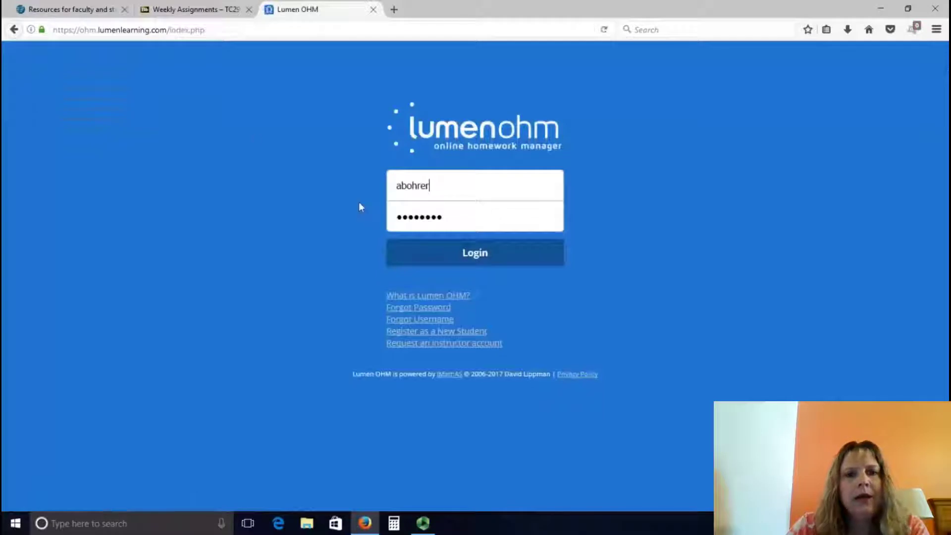
pyautogui.click(454, 259)
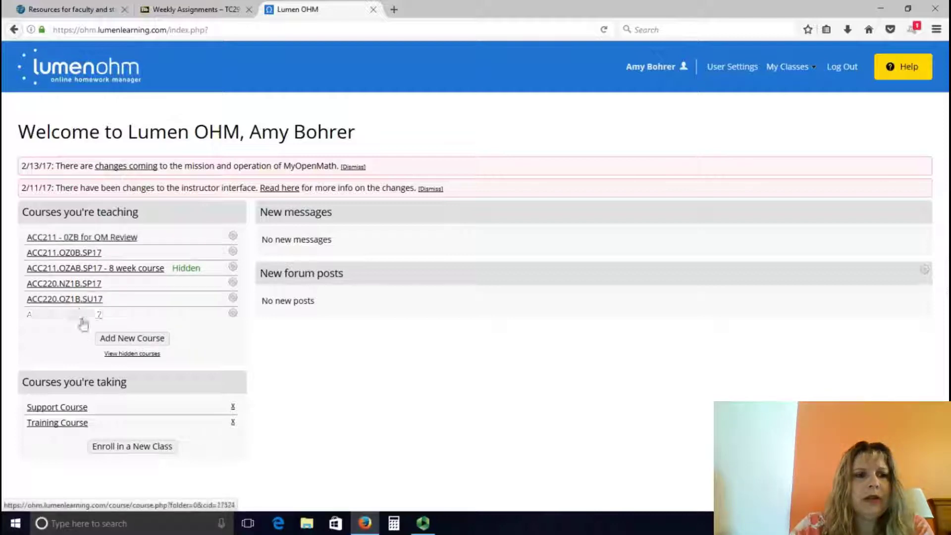
pyautogui.click(62, 302)
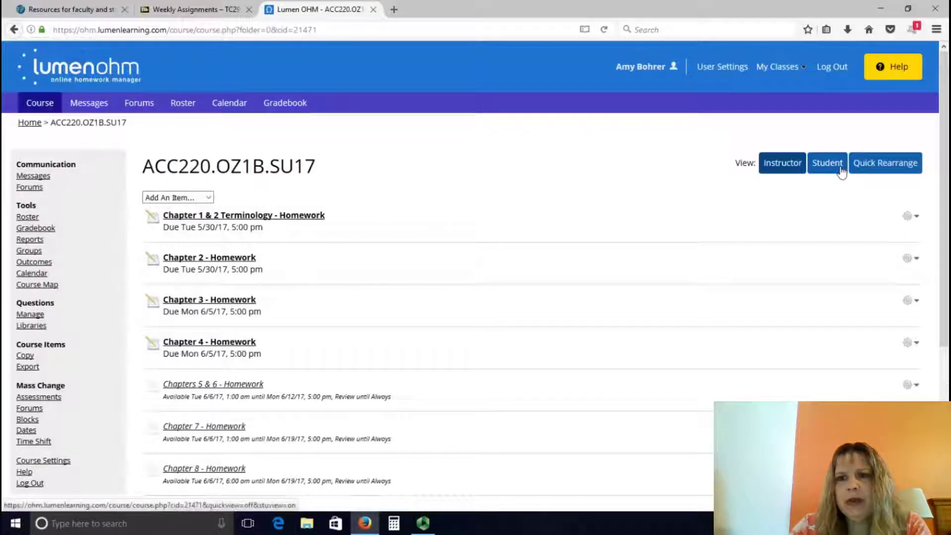
# Step: Switch to Student view and open the Chapter 1 & 2 Terminology - Homework assessment
pyautogui.click(840, 171)
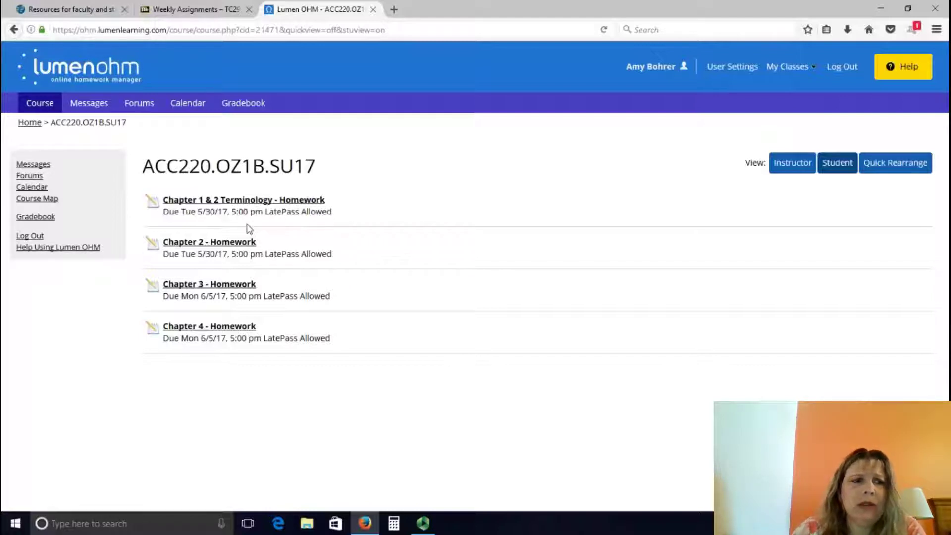
pyautogui.click(235, 203)
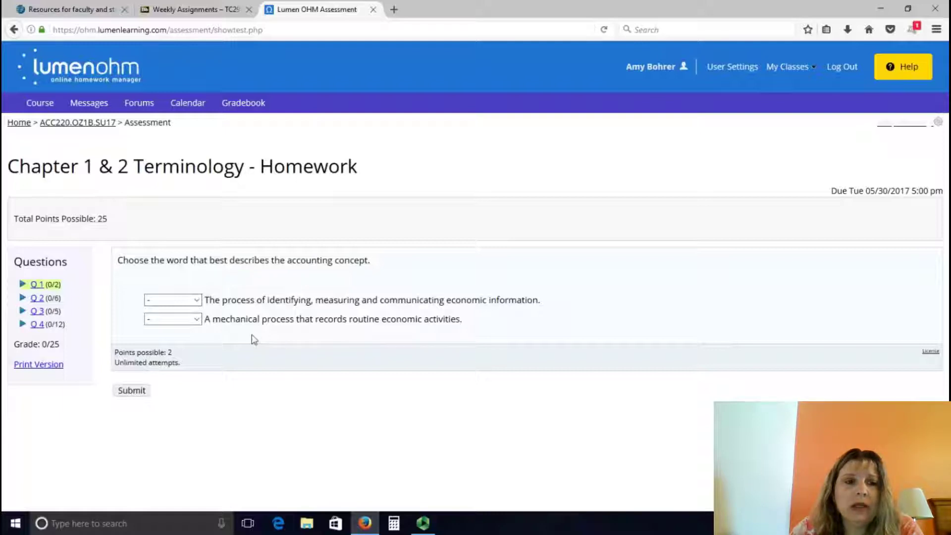
# Step: Answer question 1 with GAAP and Bookkeeping and submit it
pyautogui.click(197, 300)
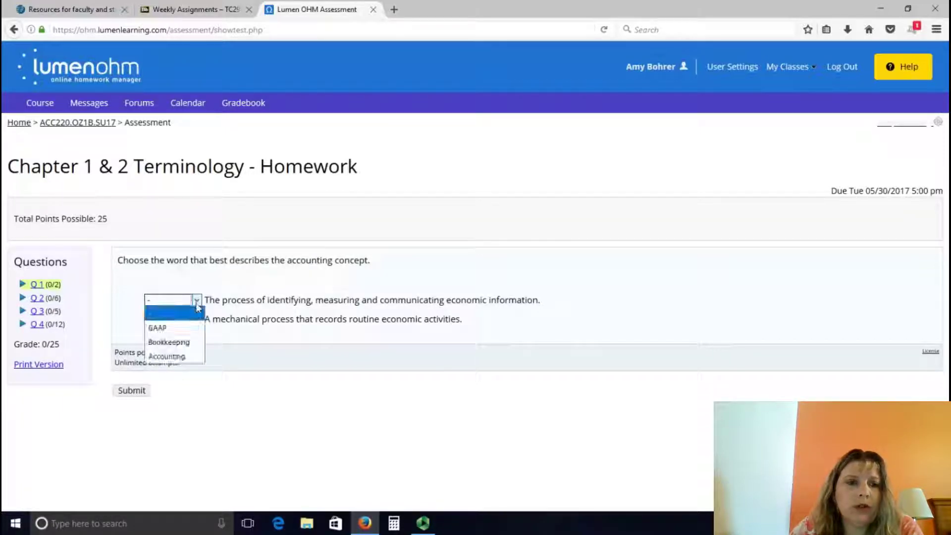
pyautogui.click(196, 325)
pyautogui.click(198, 323)
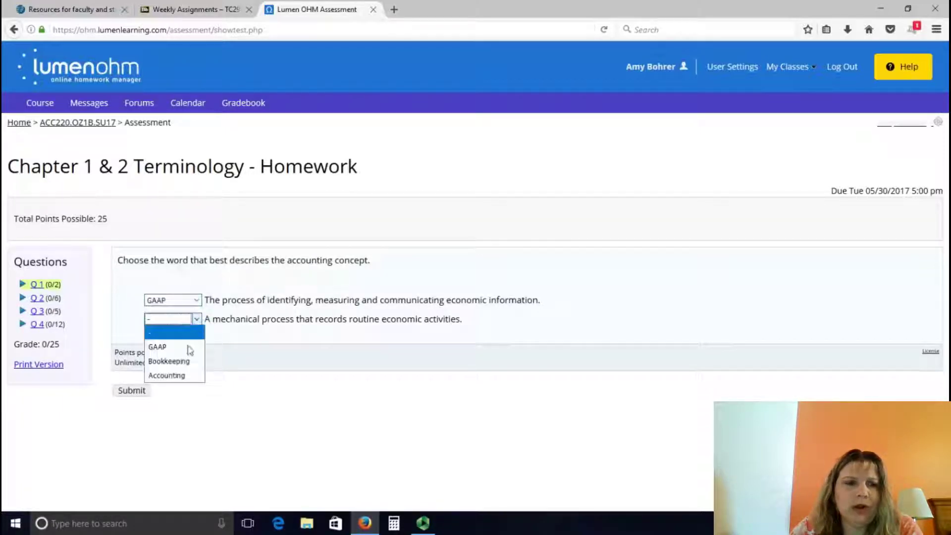
pyautogui.click(184, 362)
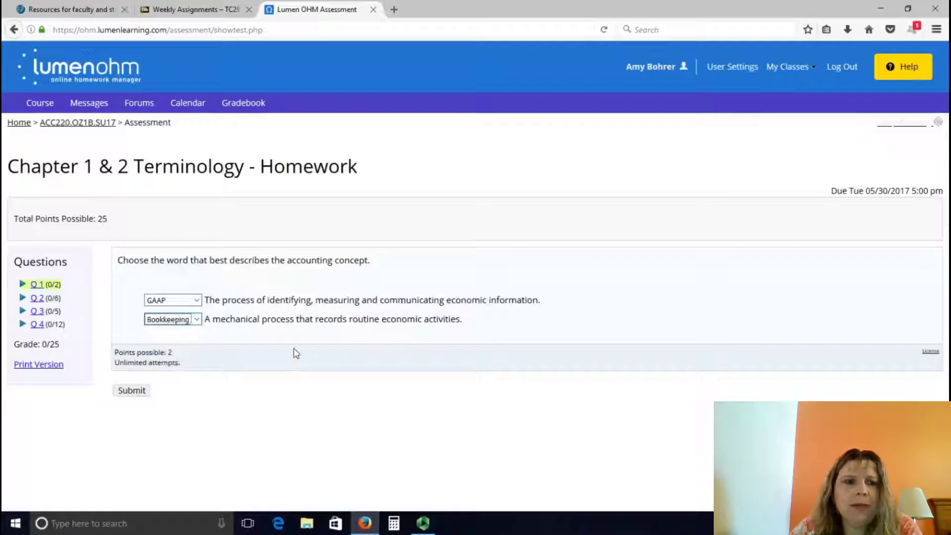
pyautogui.click(124, 391)
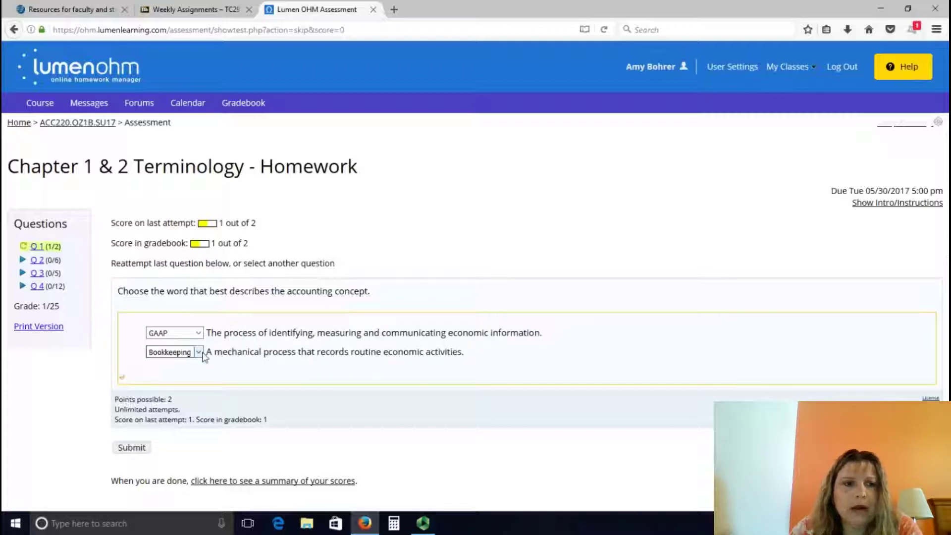
# Step: Change the first answer to Accounting and resubmit for a 2/2 score, then go to question 2
pyautogui.click(194, 333)
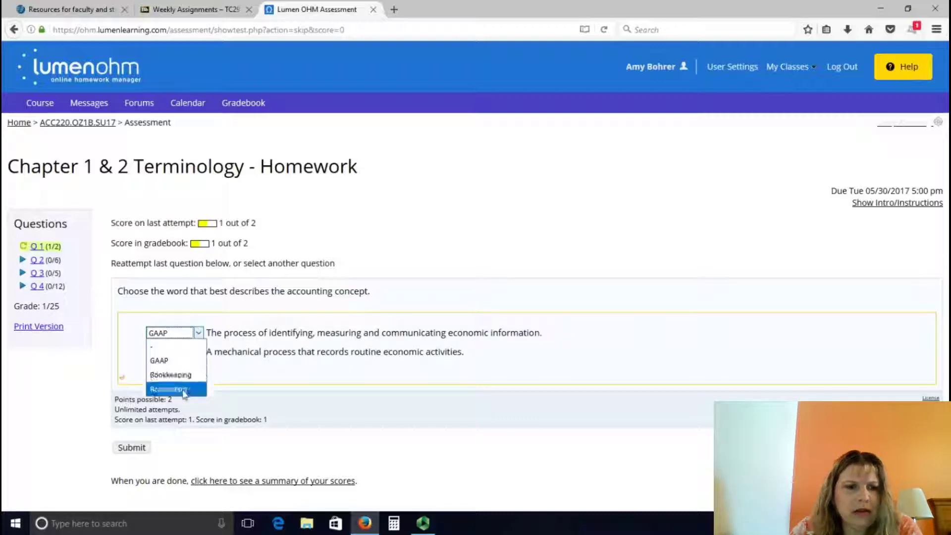
pyautogui.click(183, 391)
pyautogui.click(128, 448)
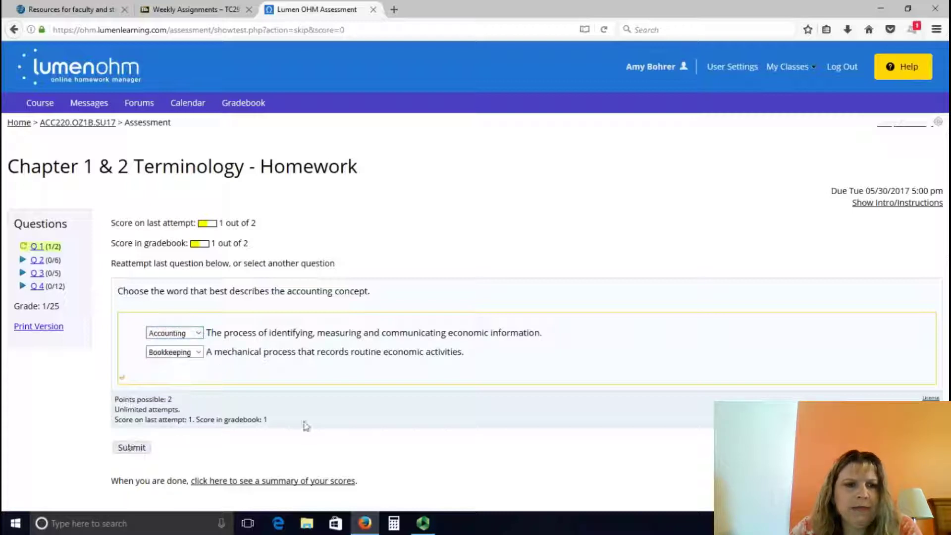
pyautogui.click(132, 449)
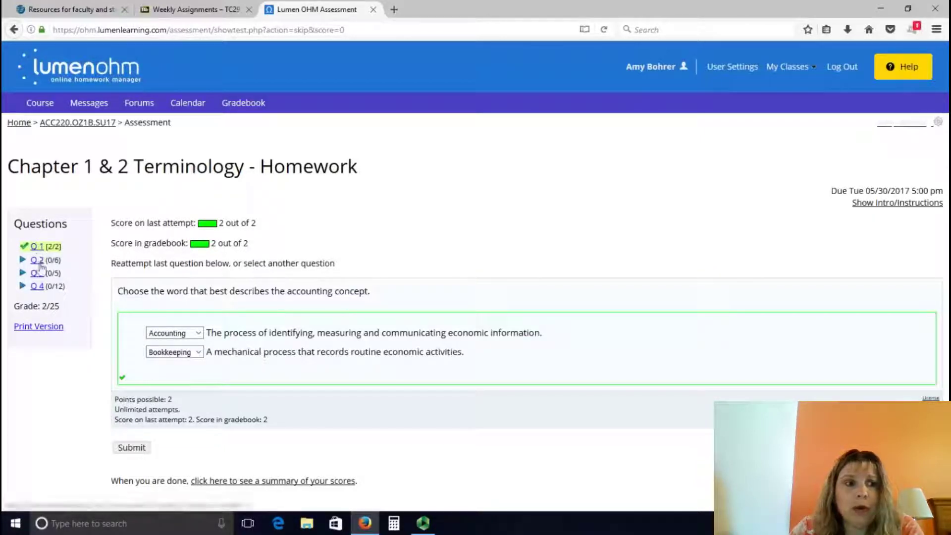
pyautogui.click(39, 261)
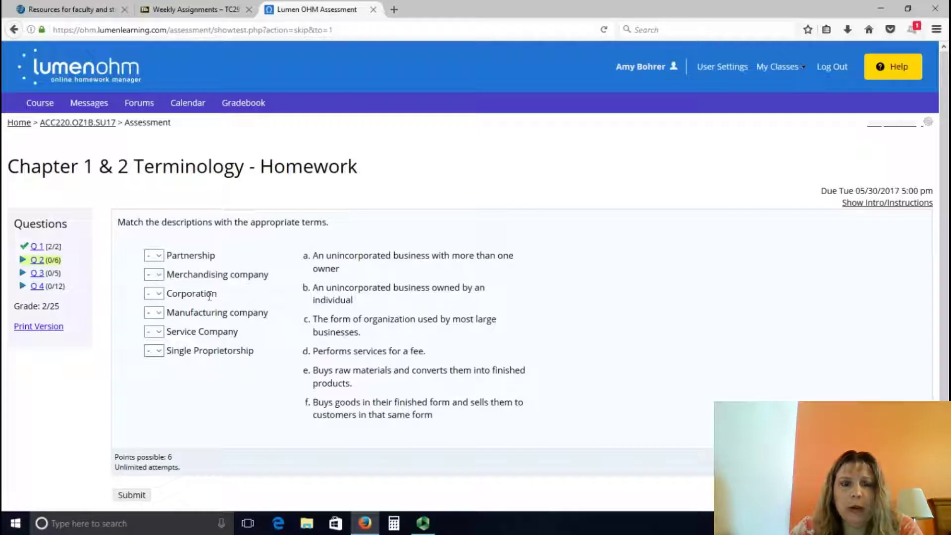
# Step: View question 3 and the question 4 GAAP terms matching, then return to the ACC220.OZ1B.SU17 course page
pyautogui.click(37, 273)
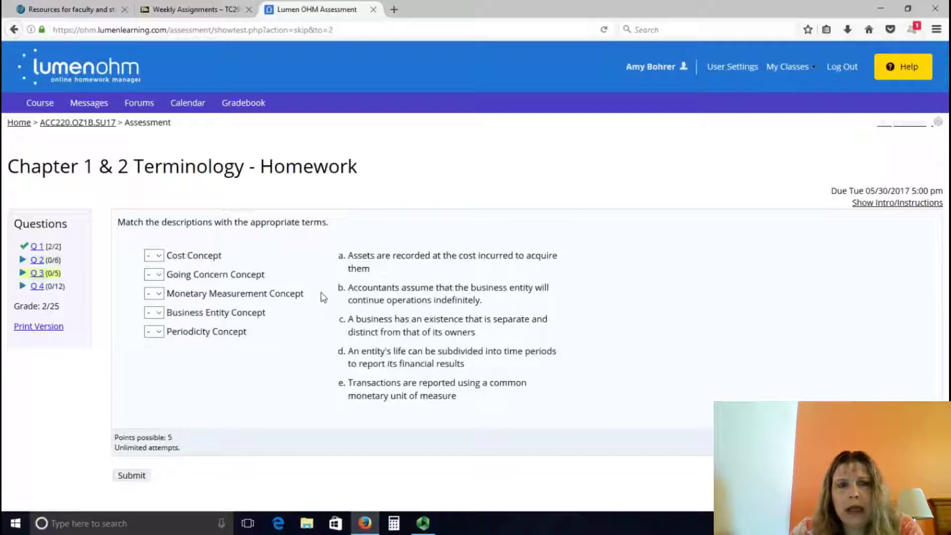
pyautogui.click(37, 286)
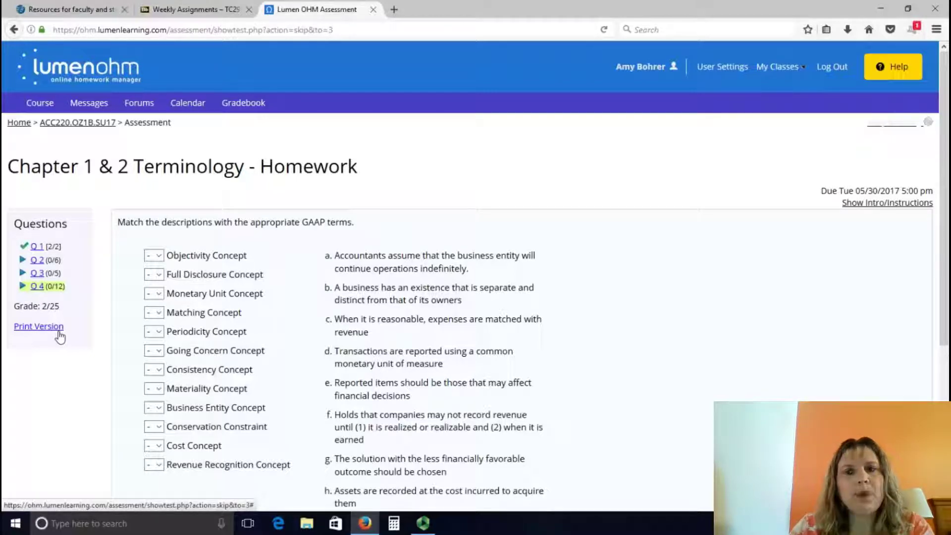
pyautogui.click(95, 127)
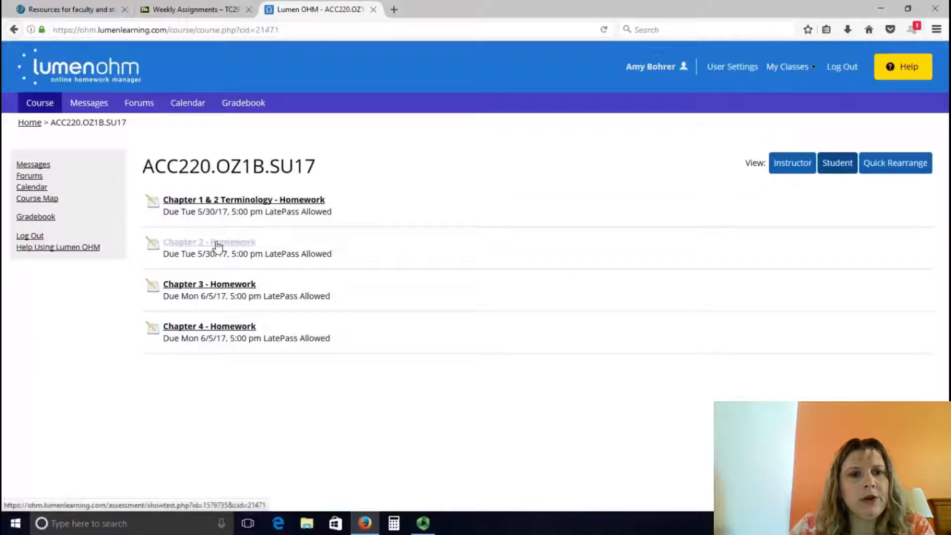
# Step: Open Chapter 2 - Homework and submit 1224 as question 1's stockholders' equity answer, which scores 0/1
pyautogui.click(217, 245)
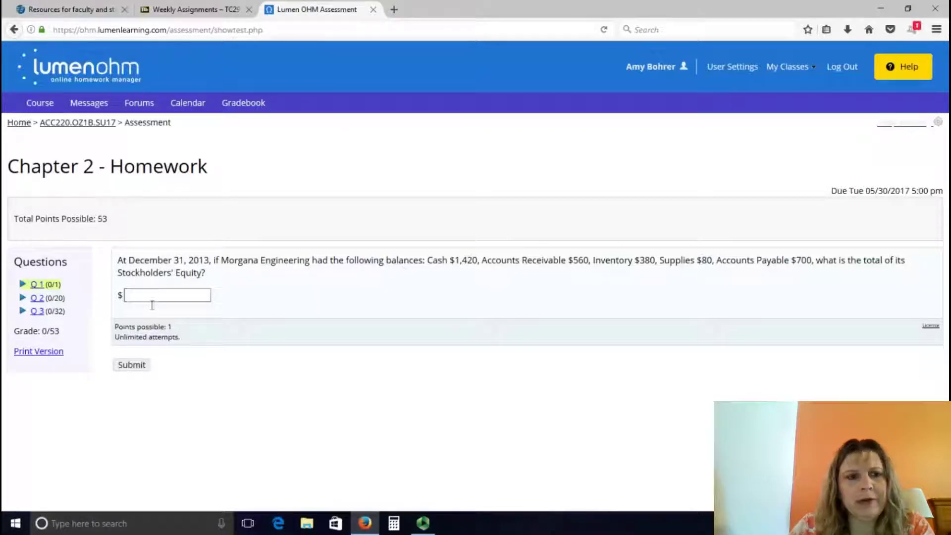
pyautogui.click(168, 297)
pyautogui.write('122')
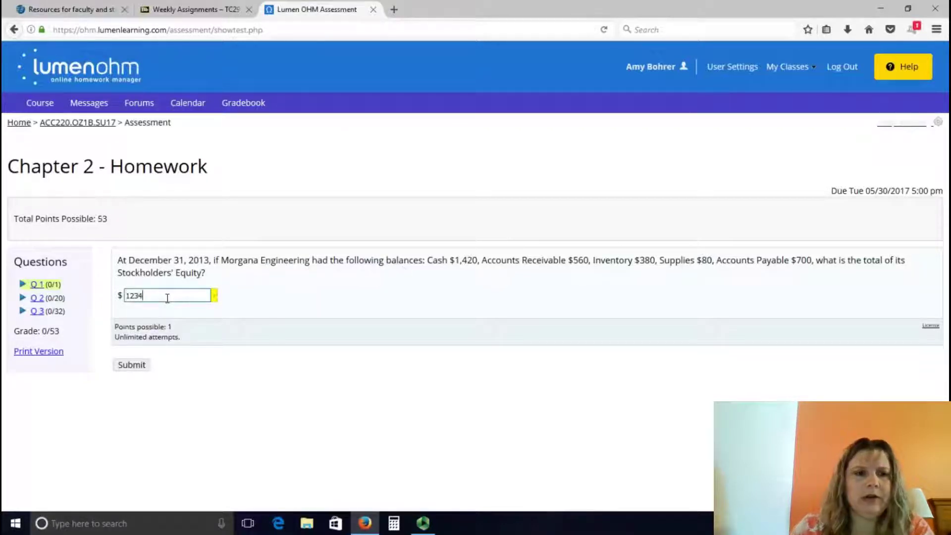
pyautogui.write('4')
pyautogui.click(132, 365)
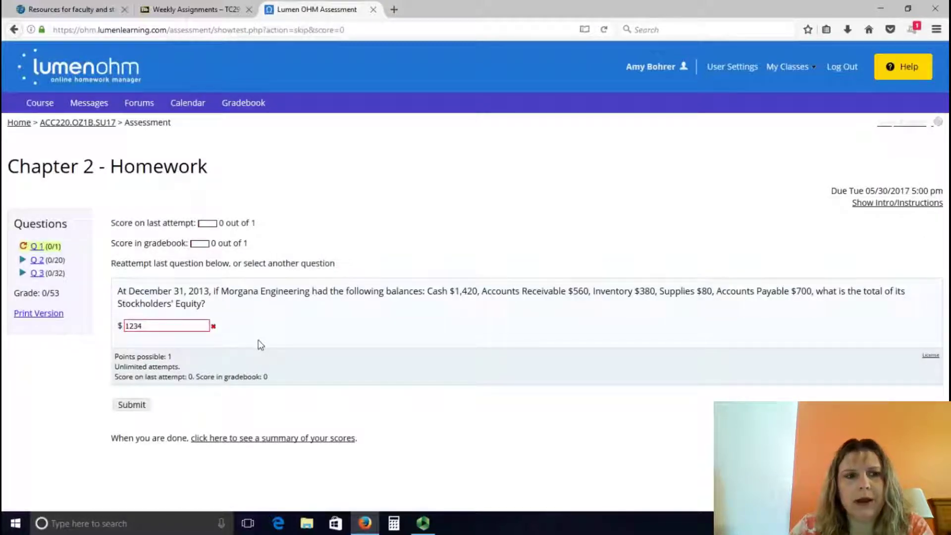
# Step: Go to question 2's transactions grid and preview, then close, its accounting-equation help video
pyautogui.click(37, 259)
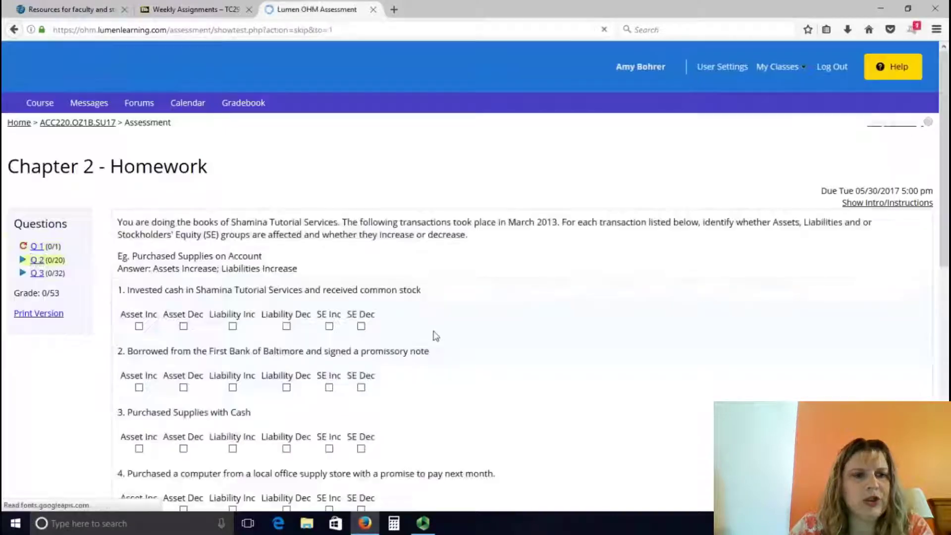
pyautogui.scroll(-2, 436, 336)
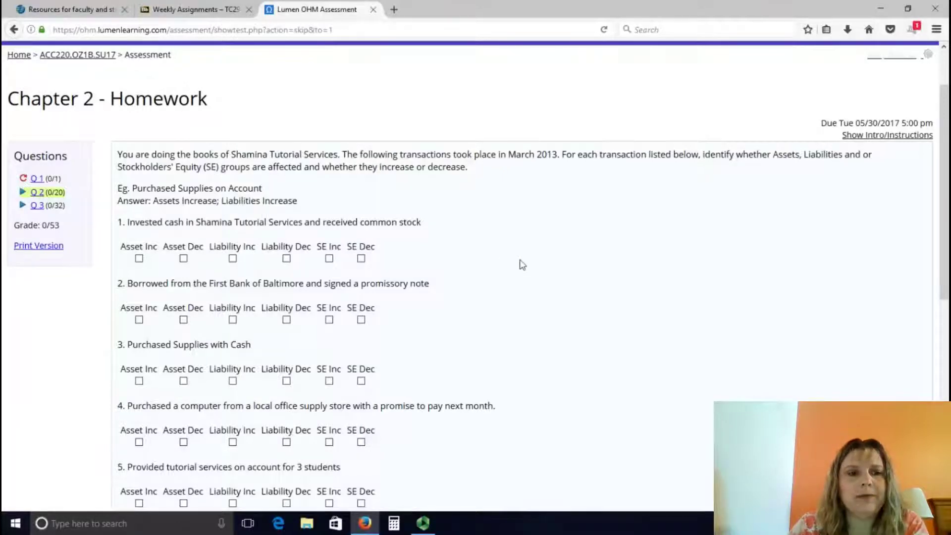
pyautogui.scroll(-6, 521, 266)
pyautogui.scroll(-2, 521, 265)
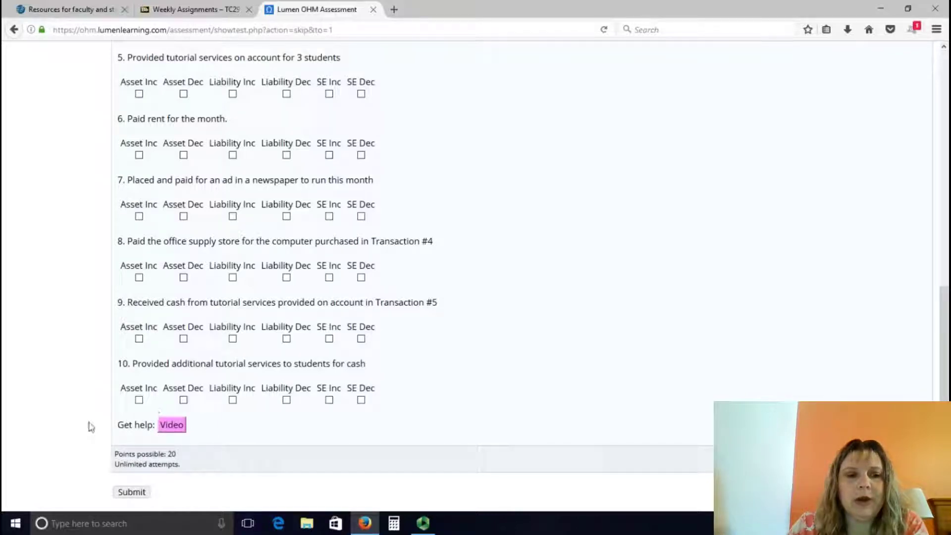
pyautogui.scroll(6, 434, 378)
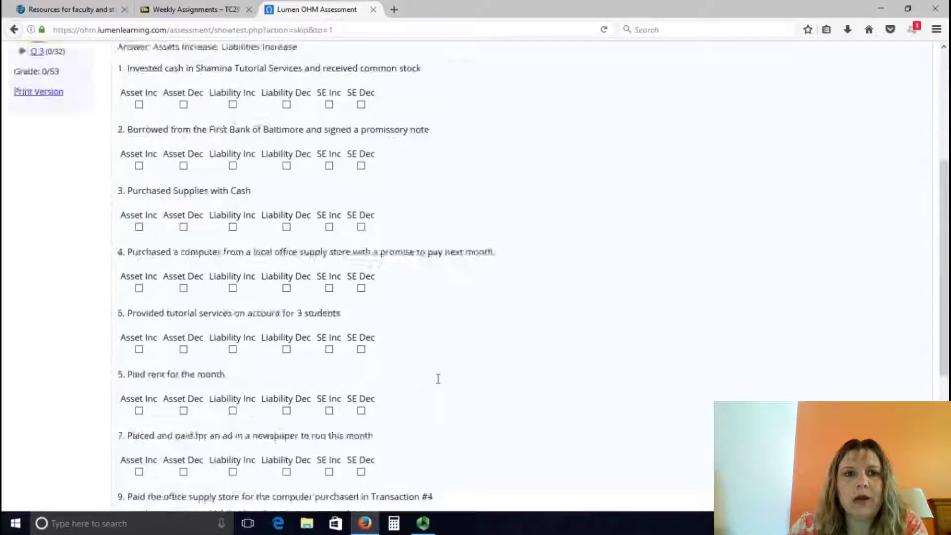
pyautogui.scroll(-6, 360, 270)
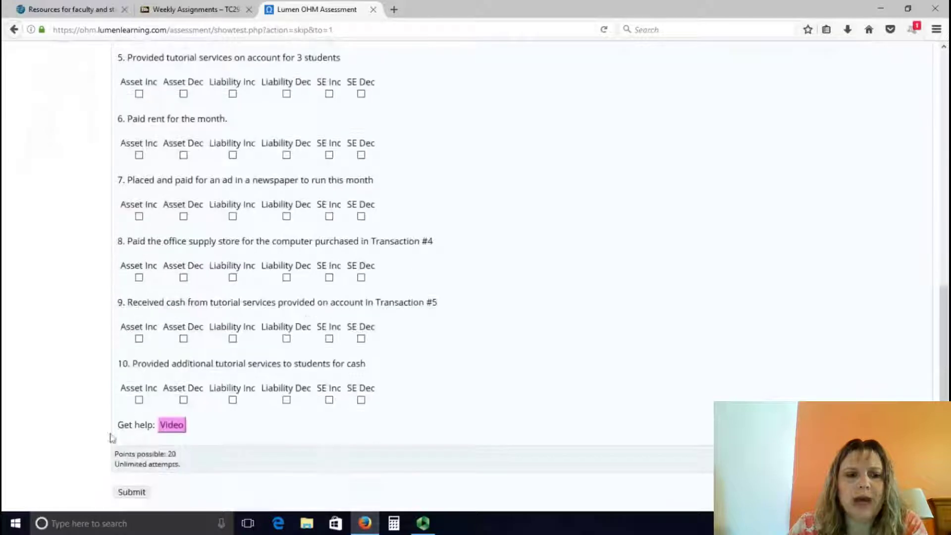
pyautogui.click(171, 425)
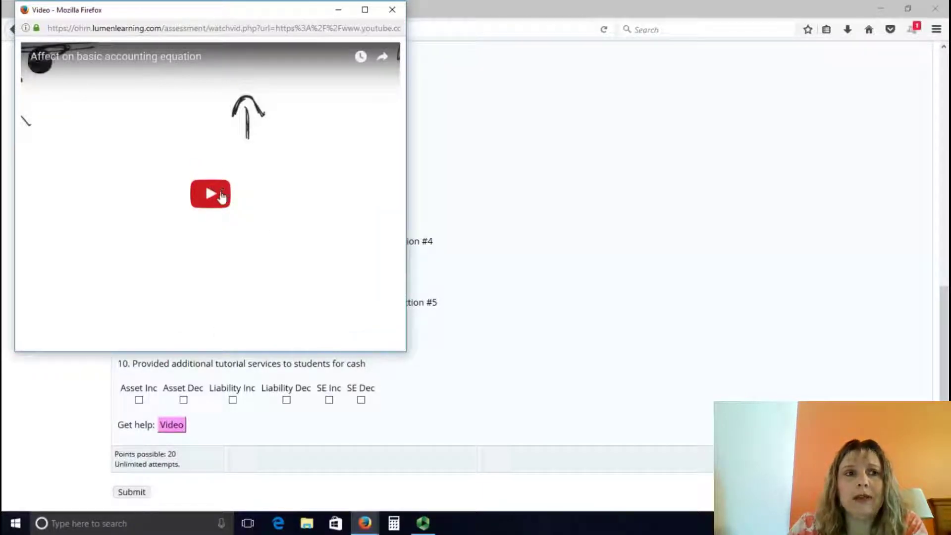
pyautogui.click(392, 10)
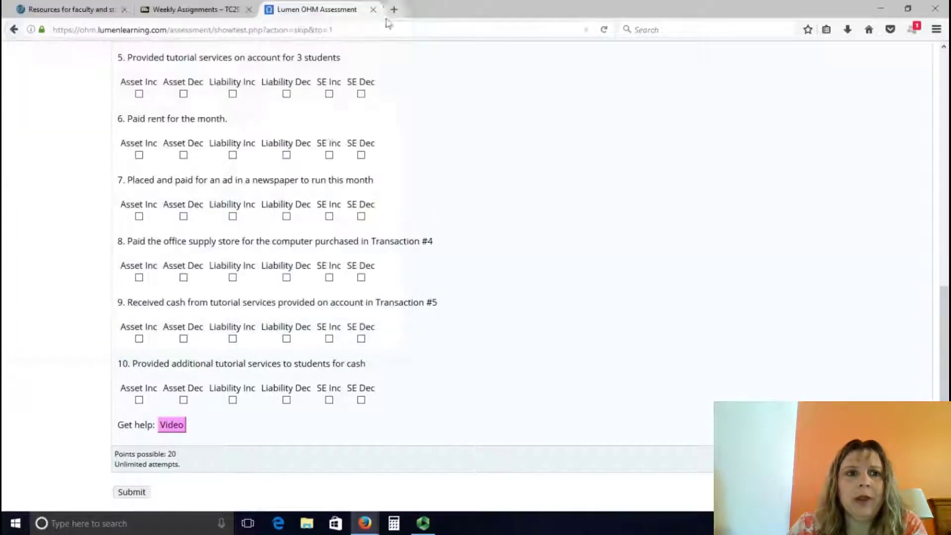
# Step: Reopen question 1 for another attempt
pyautogui.scroll(10, 251, 259)
pyautogui.click(36, 247)
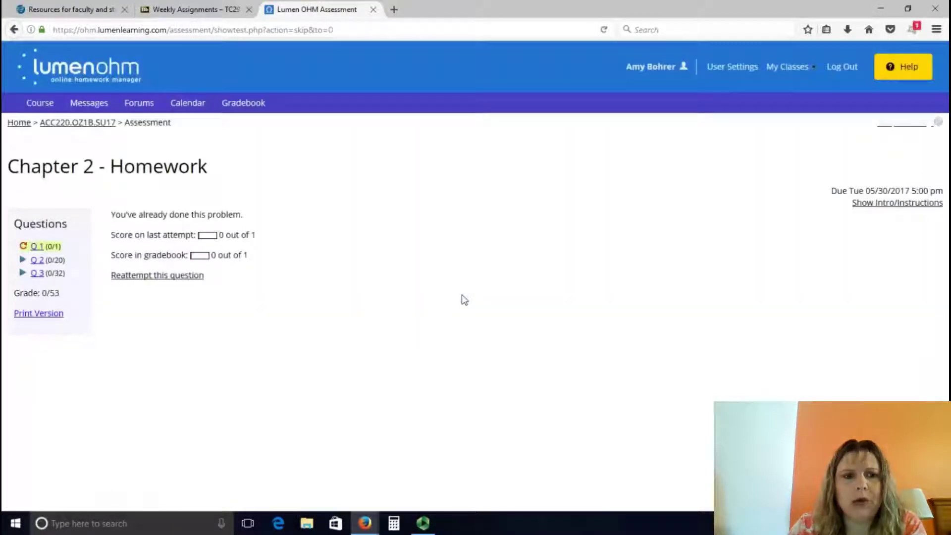
pyautogui.click(156, 281)
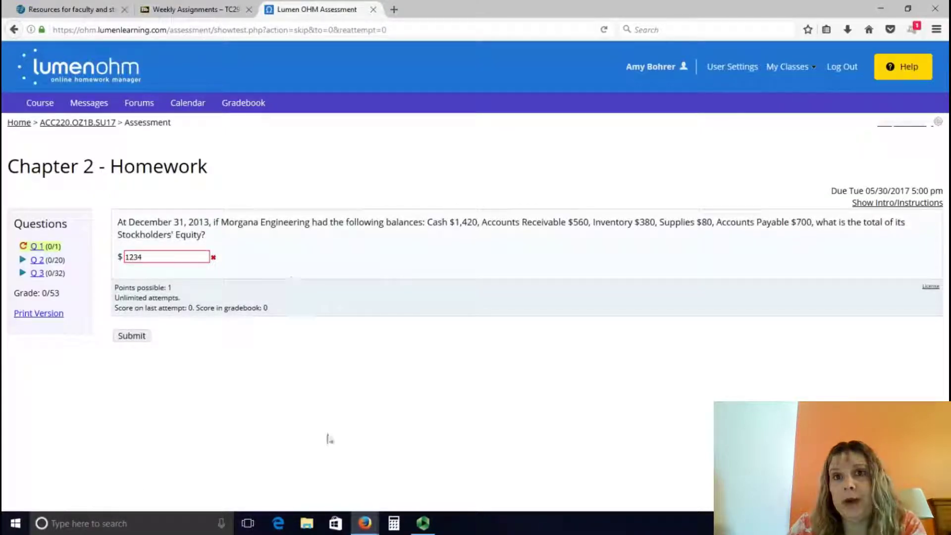
# Step: Preview question 3's transactions spreadsheet help video, then open the Gradebook
pyautogui.click(38, 273)
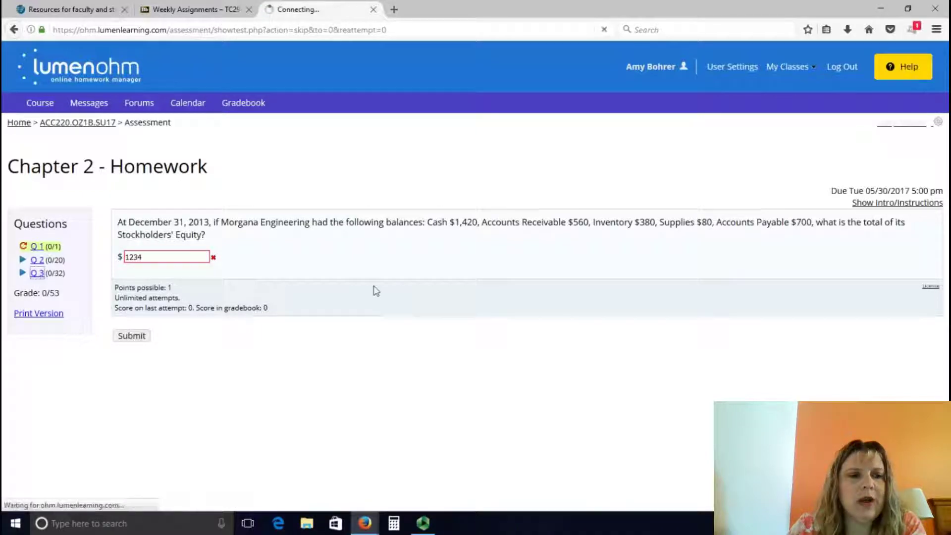
pyautogui.scroll(-2, 377, 291)
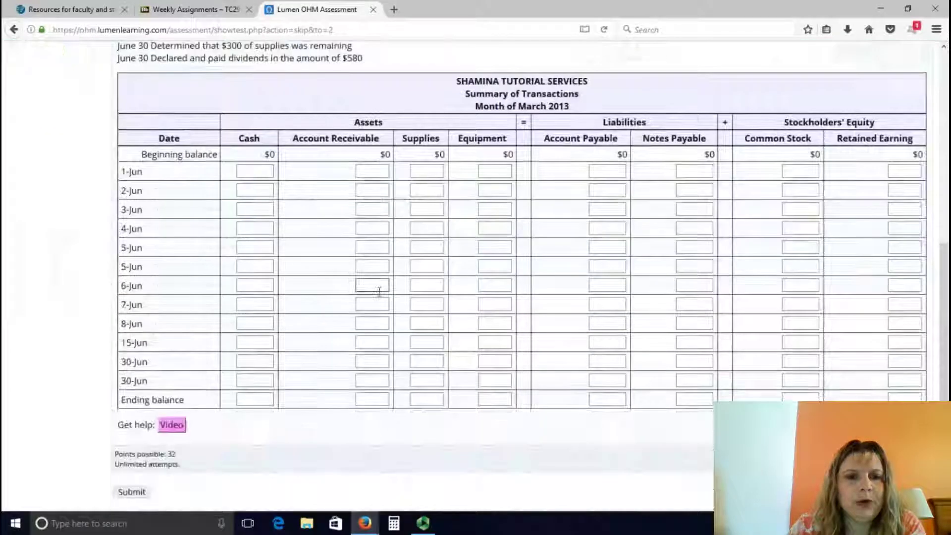
pyautogui.click(171, 426)
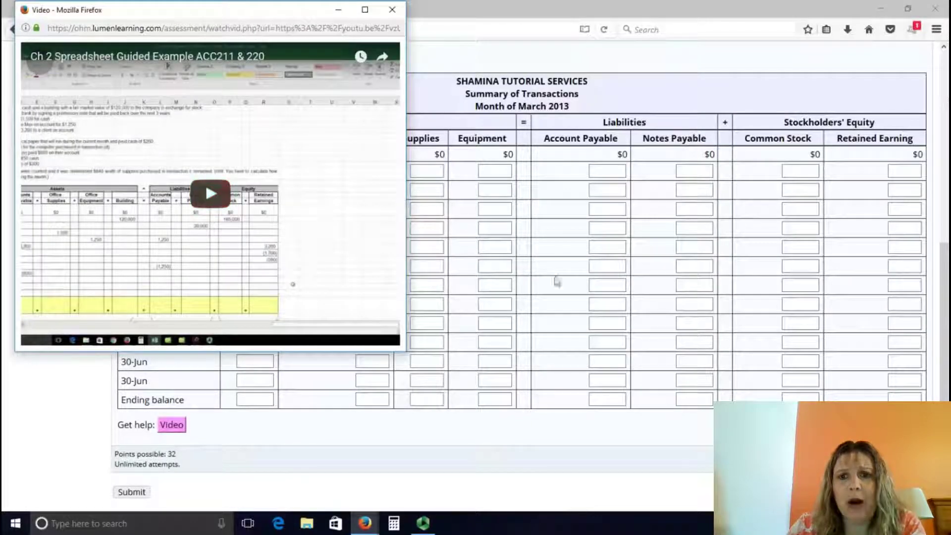
pyautogui.click(388, 11)
pyautogui.scroll(6, 479, 299)
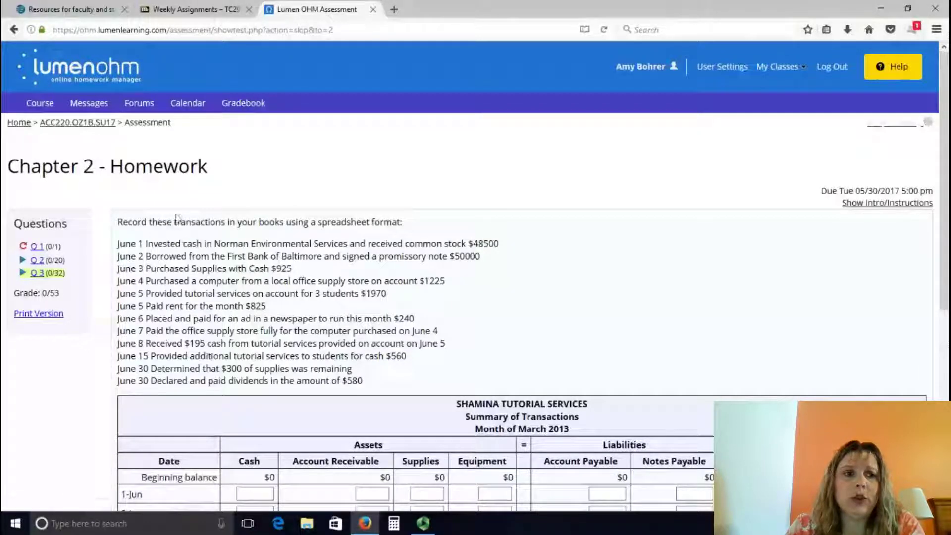
pyautogui.click(254, 109)
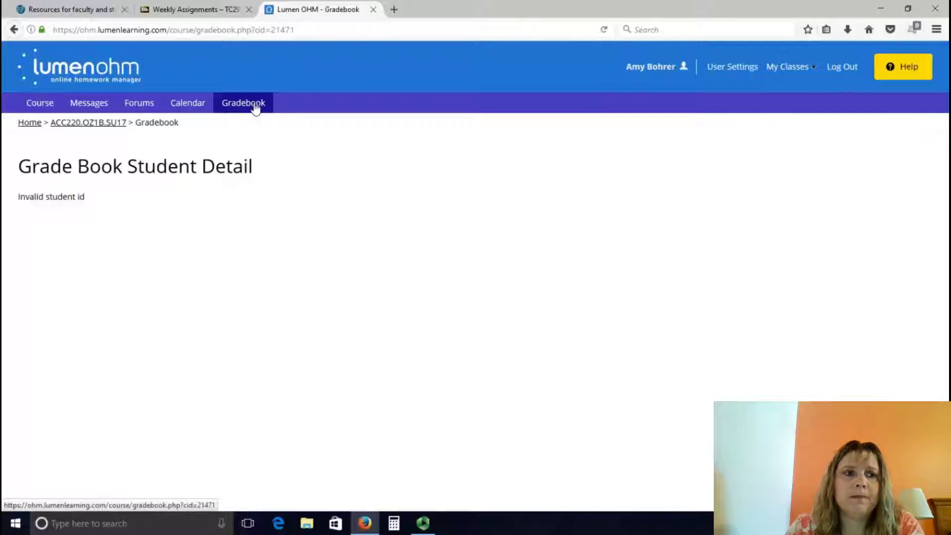
# Step: Use the ACC220.OZ1B.SU17 breadcrumb to leave the gradebook for the course page
pyautogui.click(121, 127)
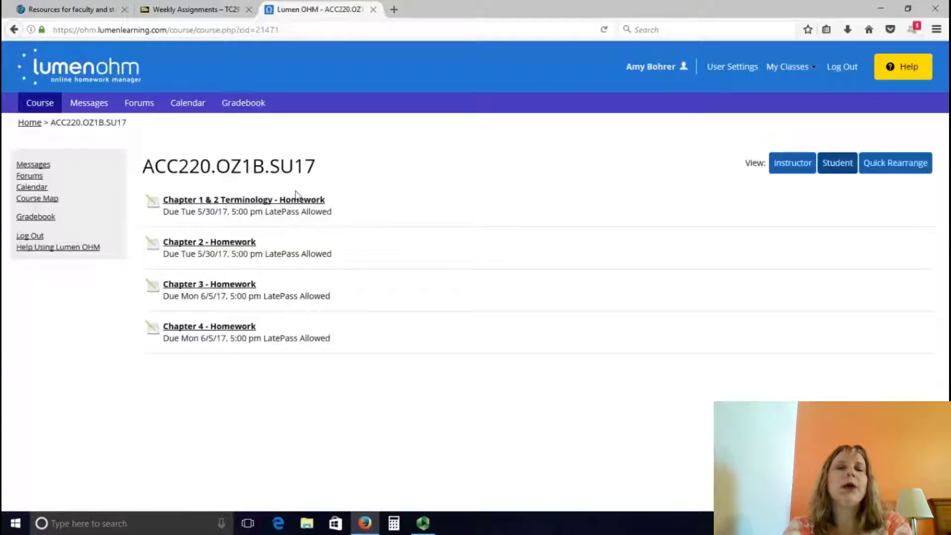